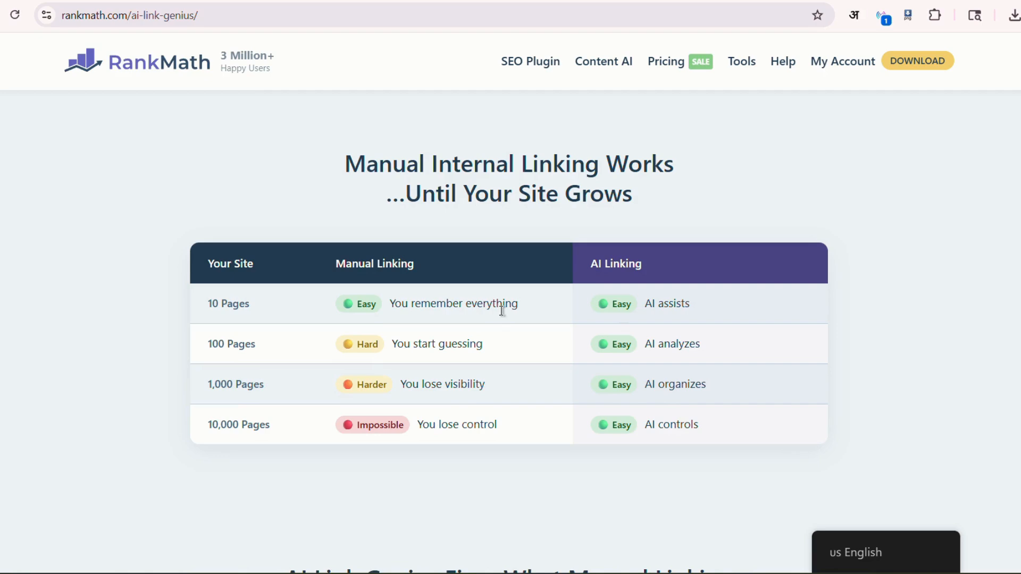
Review the manual versus AI linking comparison table and the section introducing AI Link Genius
scroll(502, 311, "down", 1)
scroll(502, 311, "down", 1)
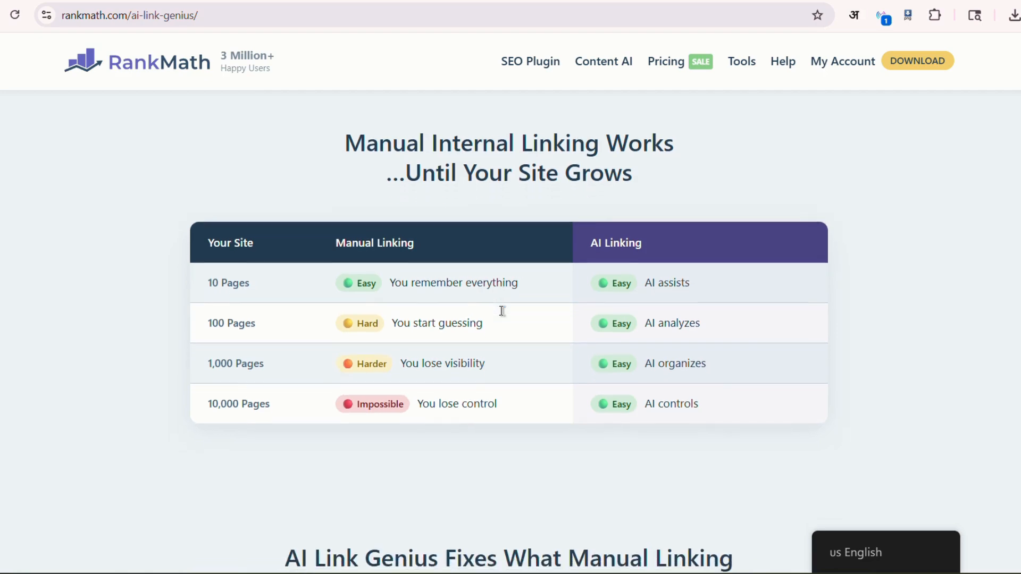
scroll(502, 311, "down", 3)
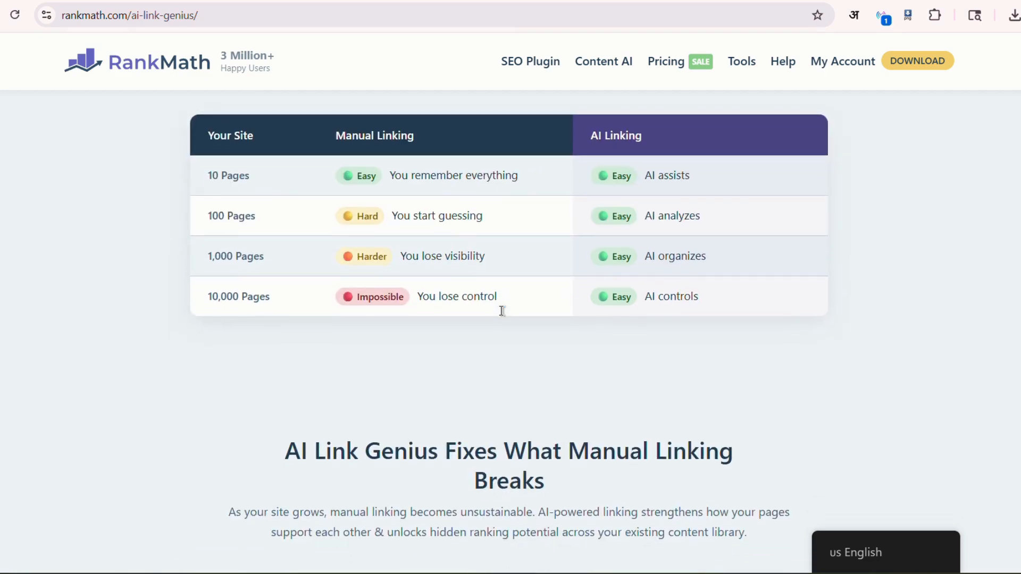
scroll(502, 311, "down", 3)
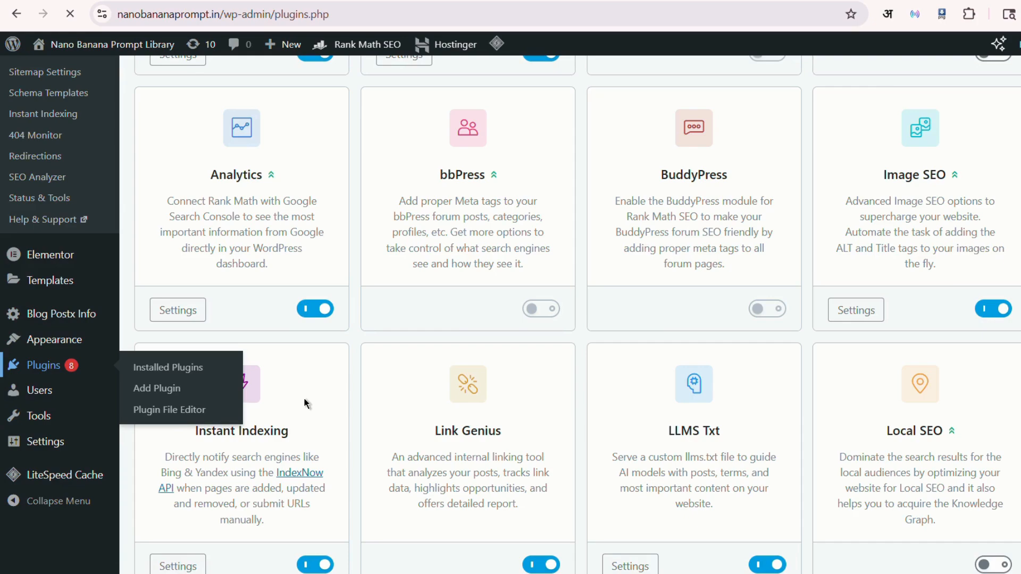
Look through the site's installed plugins for Rank Math SEO and Rank Math SEO PRO
scroll(305, 403, "down", 4)
scroll(305, 403, "down", 6)
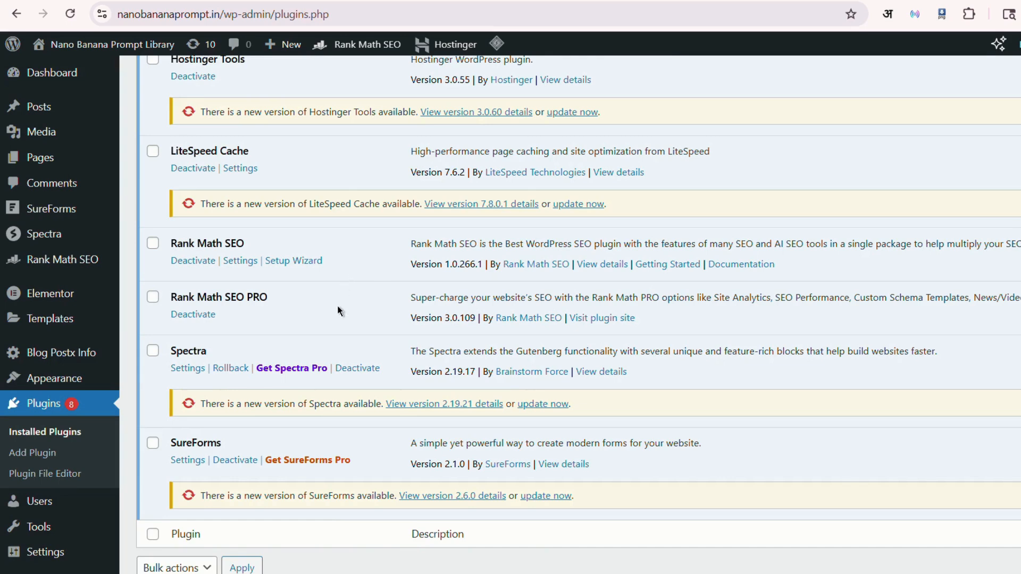
scroll(337, 307, "up", 10)
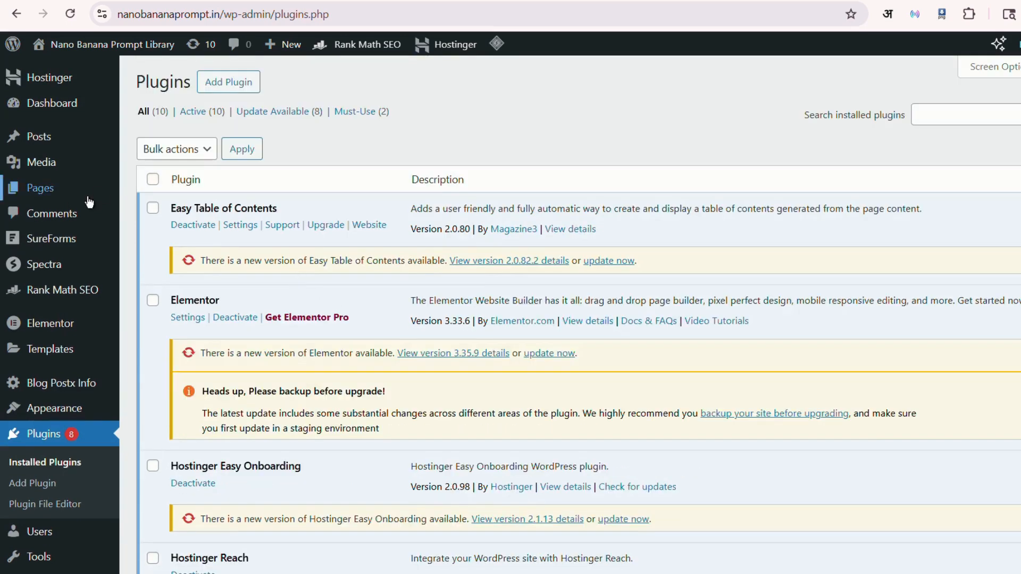
Open the Rank Math SEO modules dashboard and check the Link Genius module
mouse_move(77, 295)
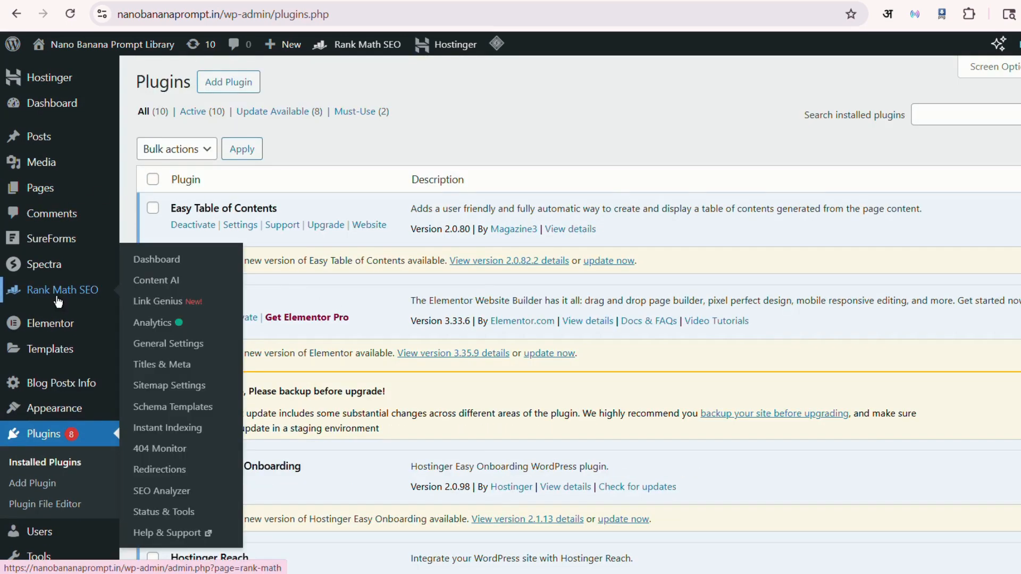
left_click(158, 260)
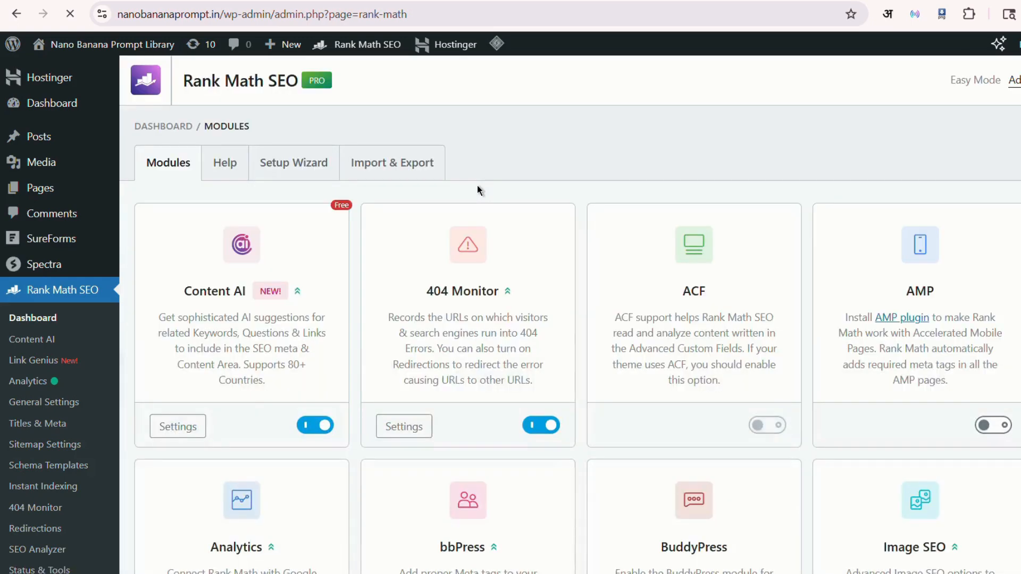
scroll(488, 244, "down", 10)
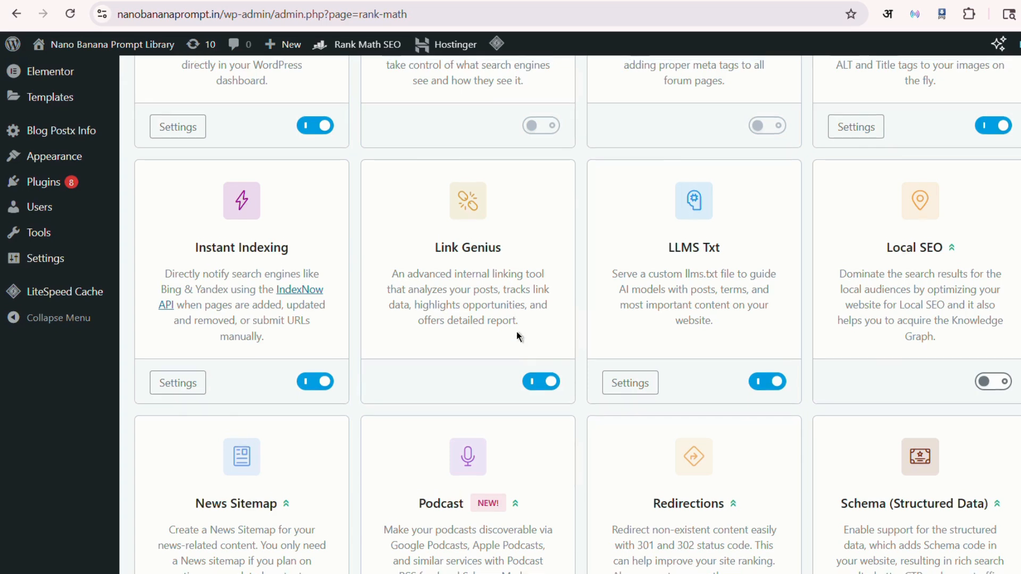
scroll(519, 335, "up", 3)
scroll(349, 259, "up", 6)
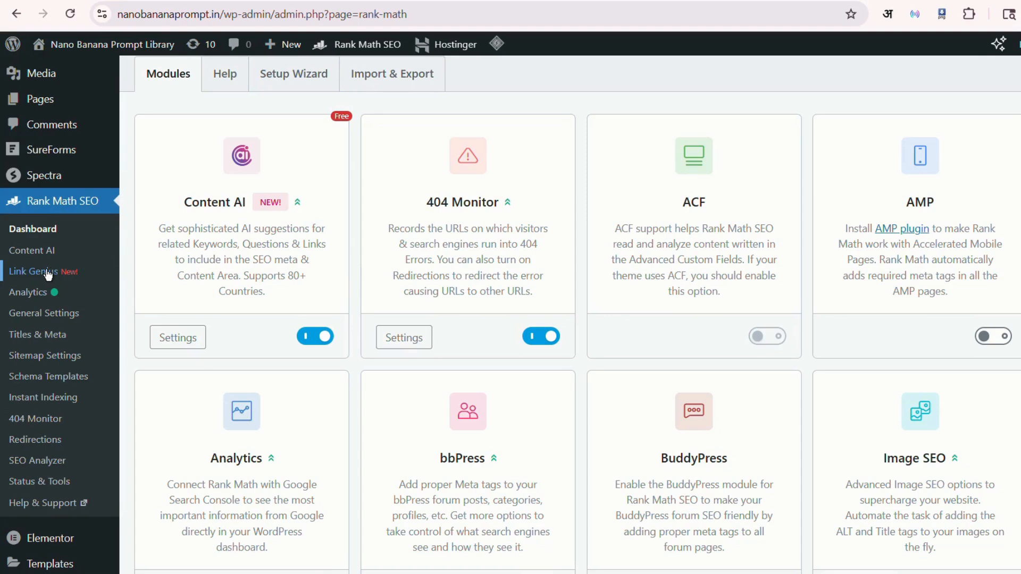
Open Link Genius and run a link status audit that checks all links, both internal and external
left_click(44, 272)
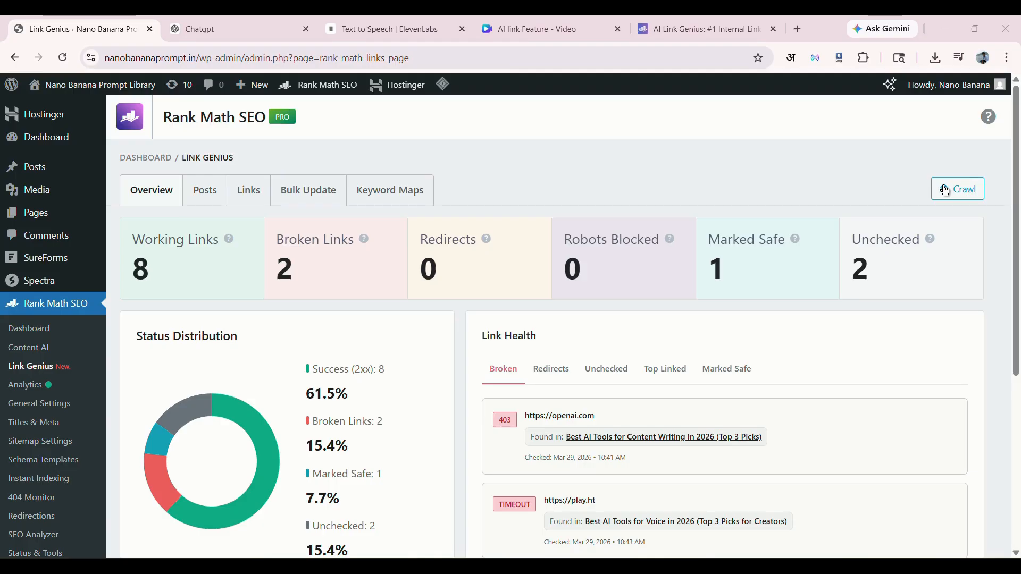
left_click(944, 190)
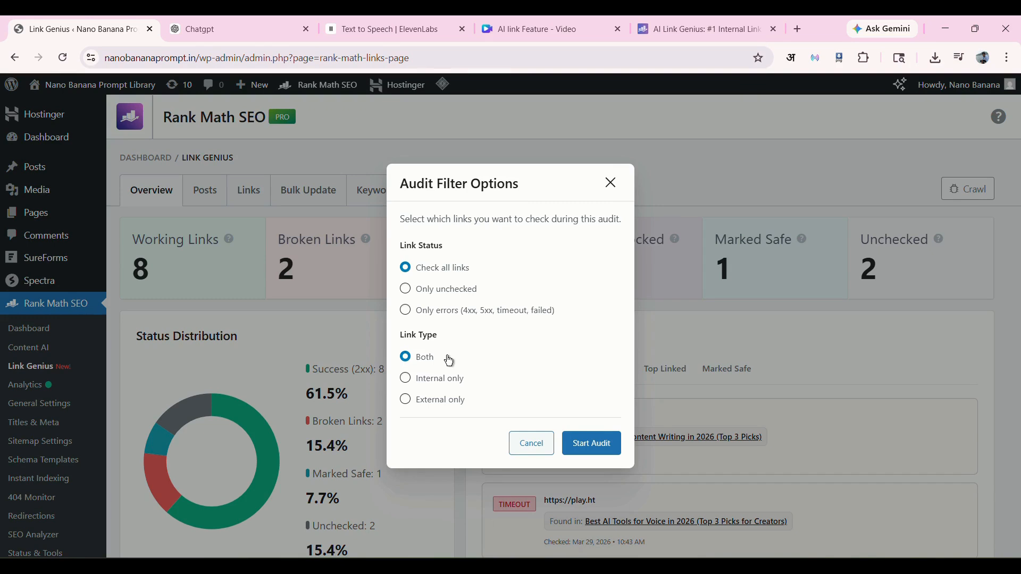
left_click(590, 450)
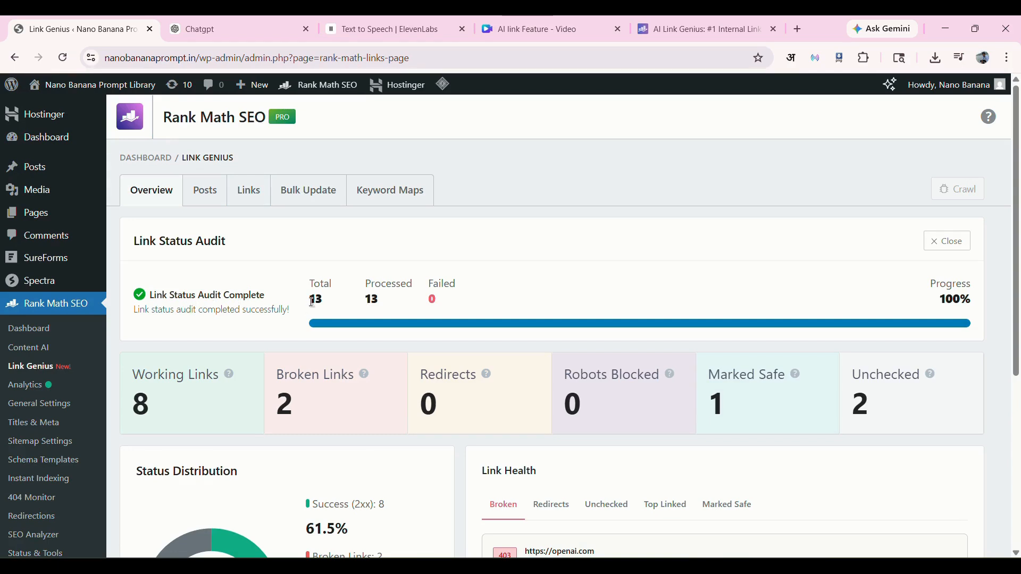
Examine the audit results, including the link status totals, Status Distribution chart and broken links under Link Health
scroll(385, 305, "down", 1)
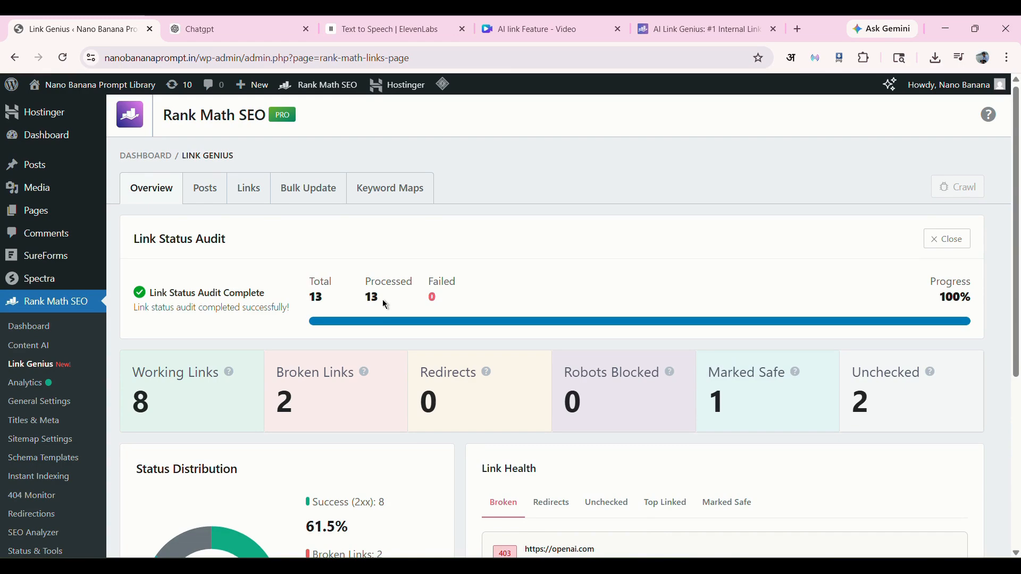
scroll(385, 305, "down", 4)
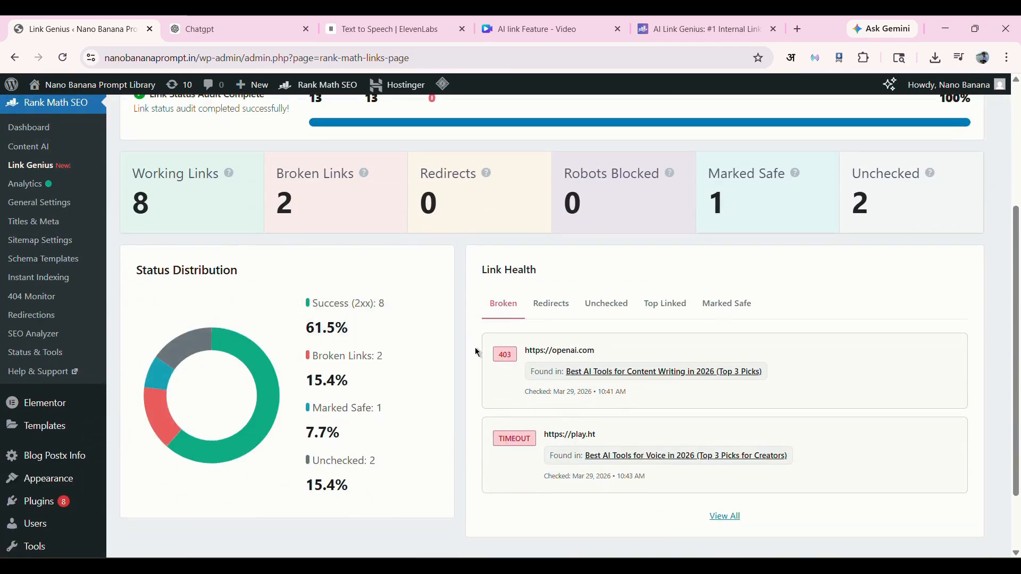
scroll(475, 351, "down", 1)
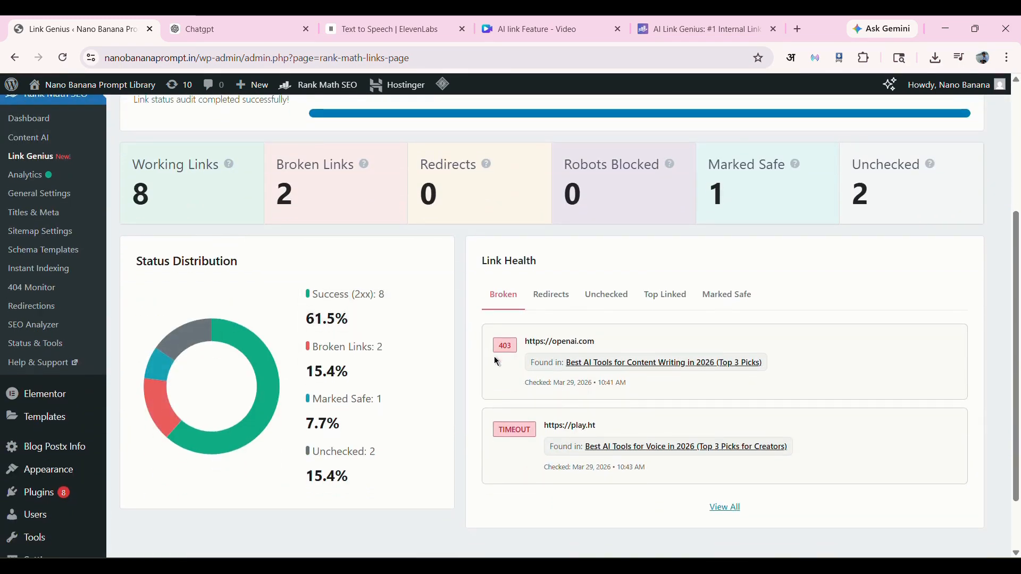
scroll(489, 340, "down", 1)
scroll(412, 336, "down", 1)
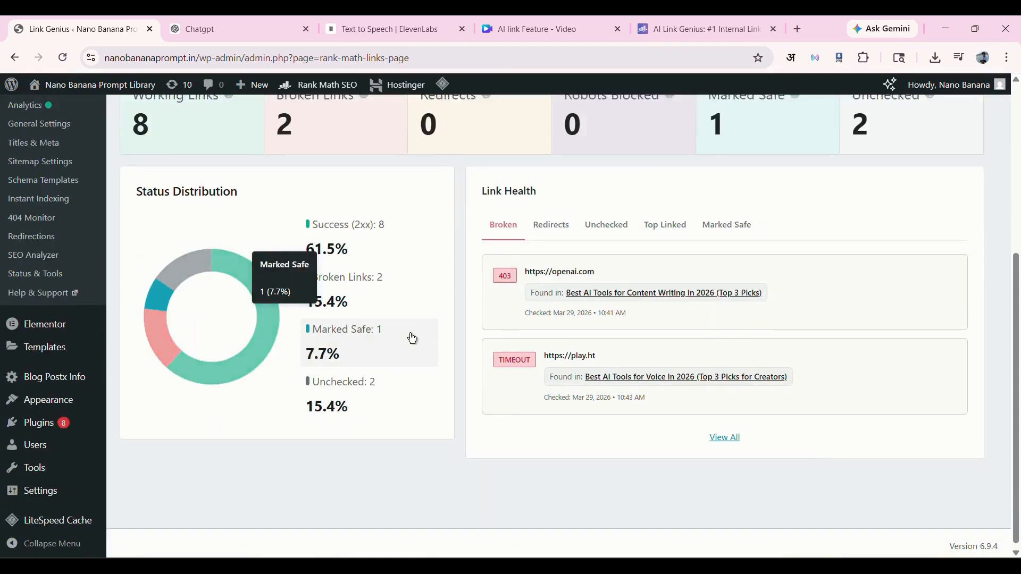
scroll(412, 336, "up", 2)
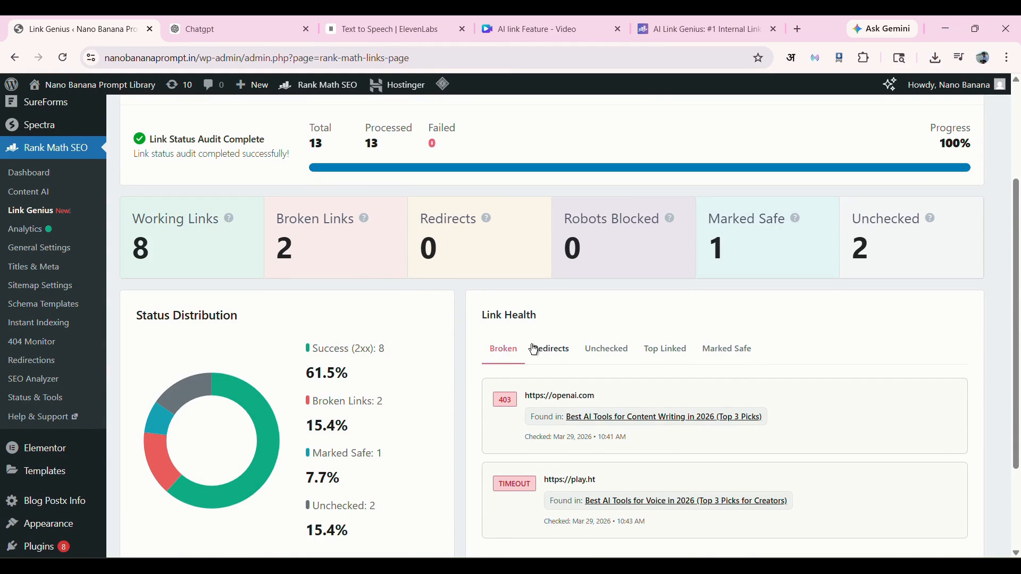
scroll(534, 350, "down", 1)
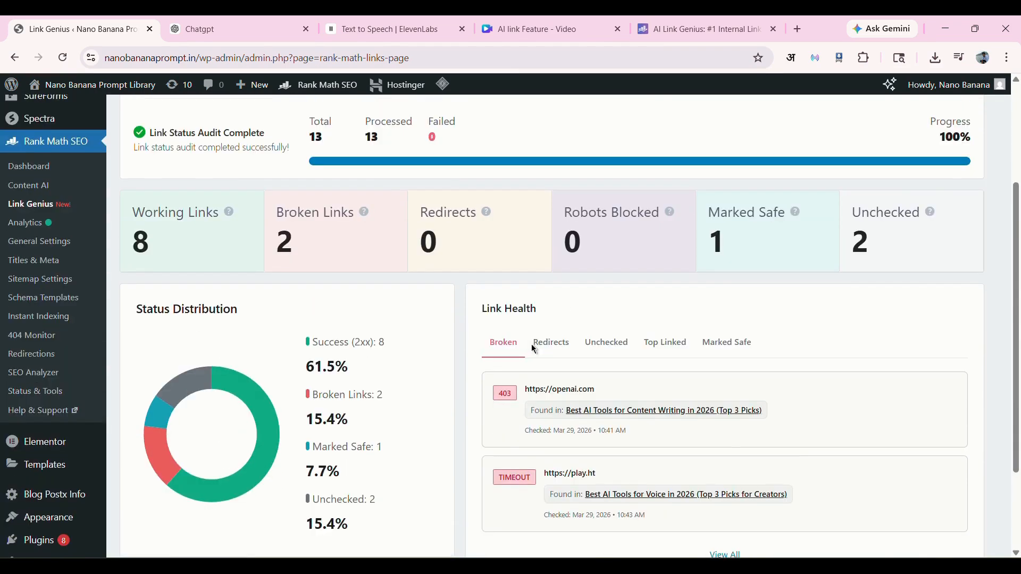
scroll(534, 350, "up", 3)
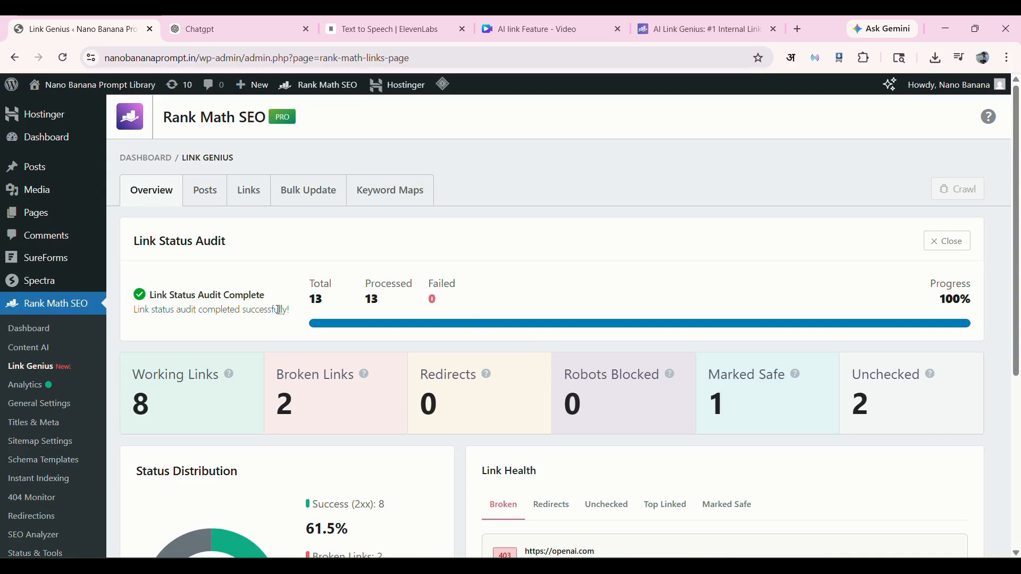
Open the Link Genius posts report and examine each post's internal, external and incoming links and SEO score
left_click(206, 191)
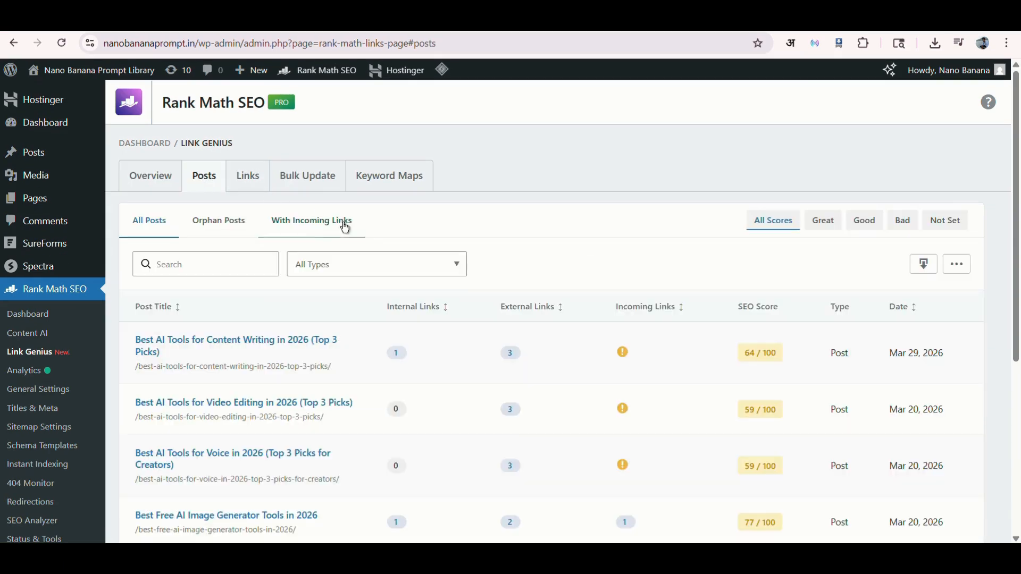
left_click(345, 228)
scroll(538, 260, "down", 1)
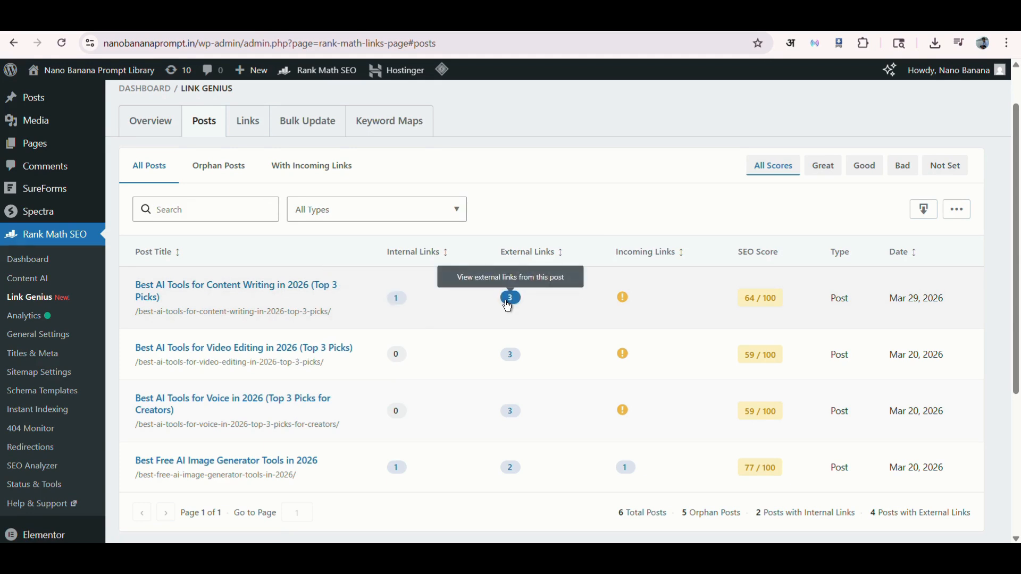
mouse_move(624, 300)
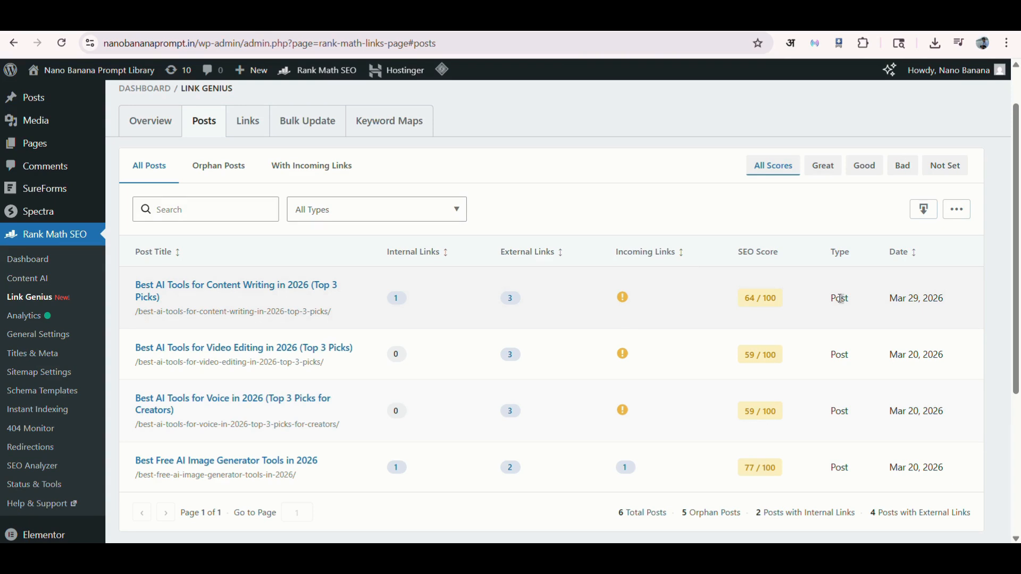
scroll(841, 299, "down", 1)
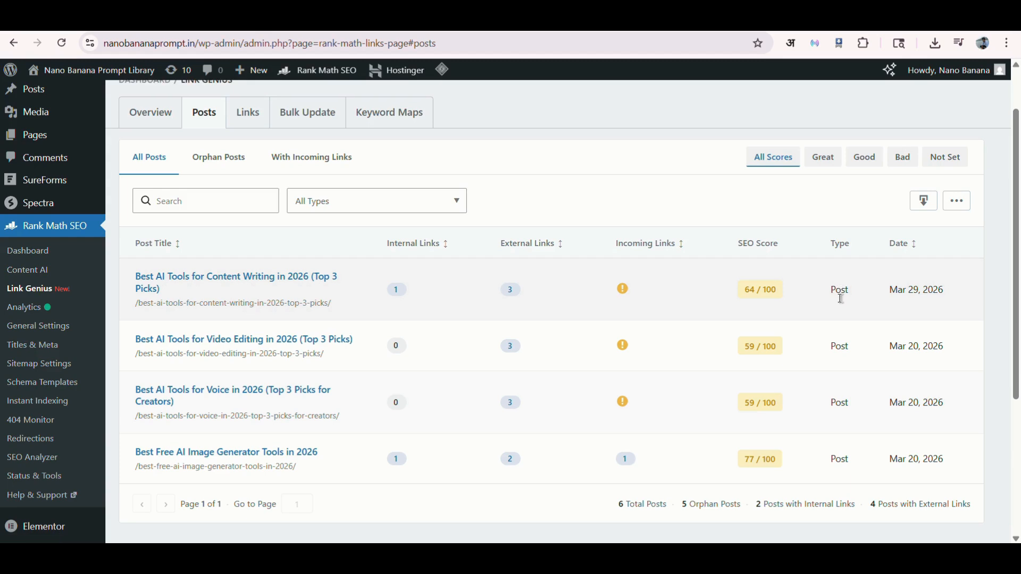
scroll(841, 299, "up", 1)
scroll(841, 299, "down", 1)
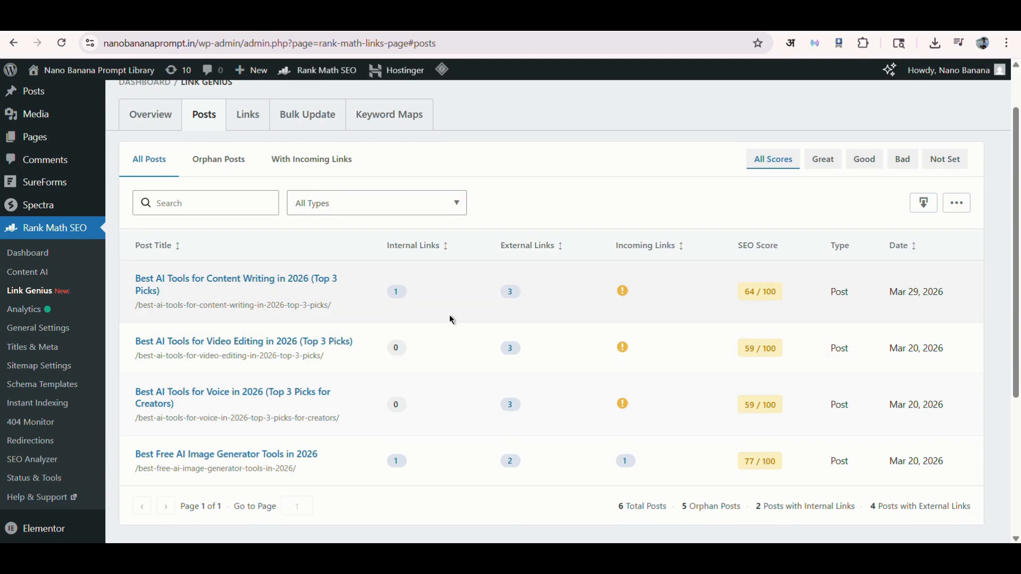
scroll(449, 316, "down", 1)
scroll(372, 348, "down", 1)
scroll(372, 349, "up", 1)
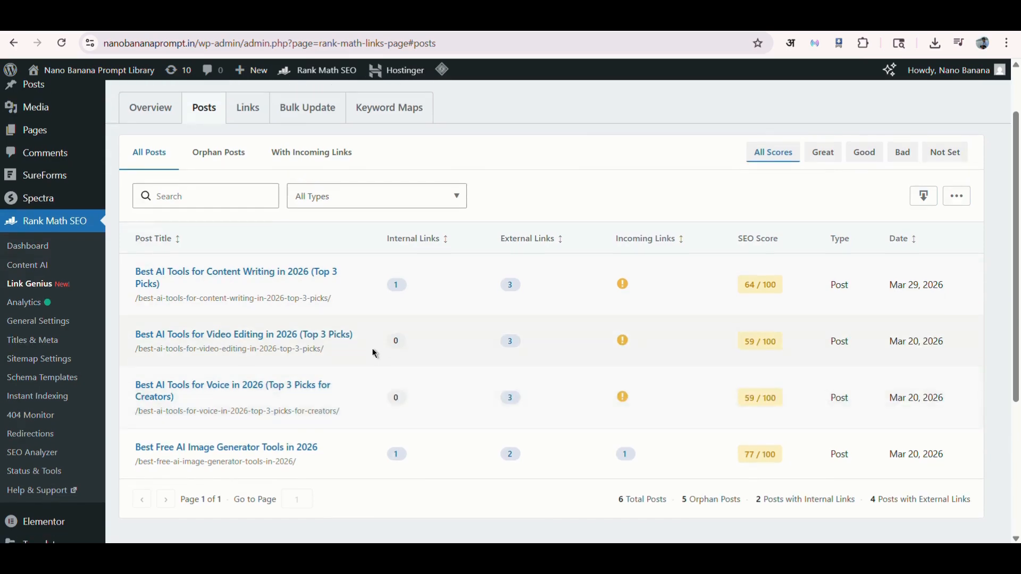
scroll(372, 348, "down", 1)
scroll(372, 348, "up", 2)
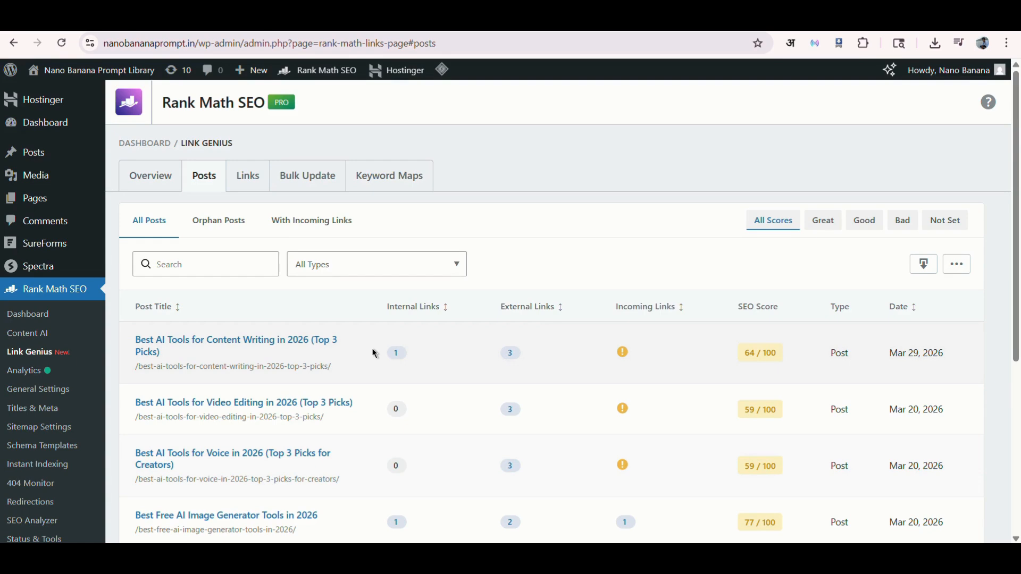
From the All Posts list, view the internal links of "Best AI Tools for Content Writing in 2026 (Top 3 Picks)"
left_click(149, 220)
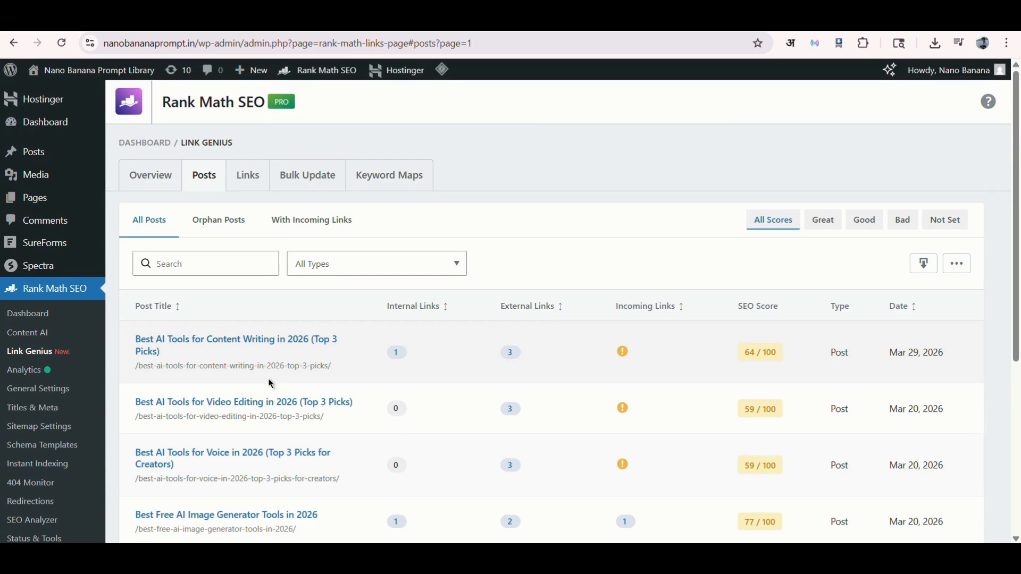
scroll(268, 378, "down", 1)
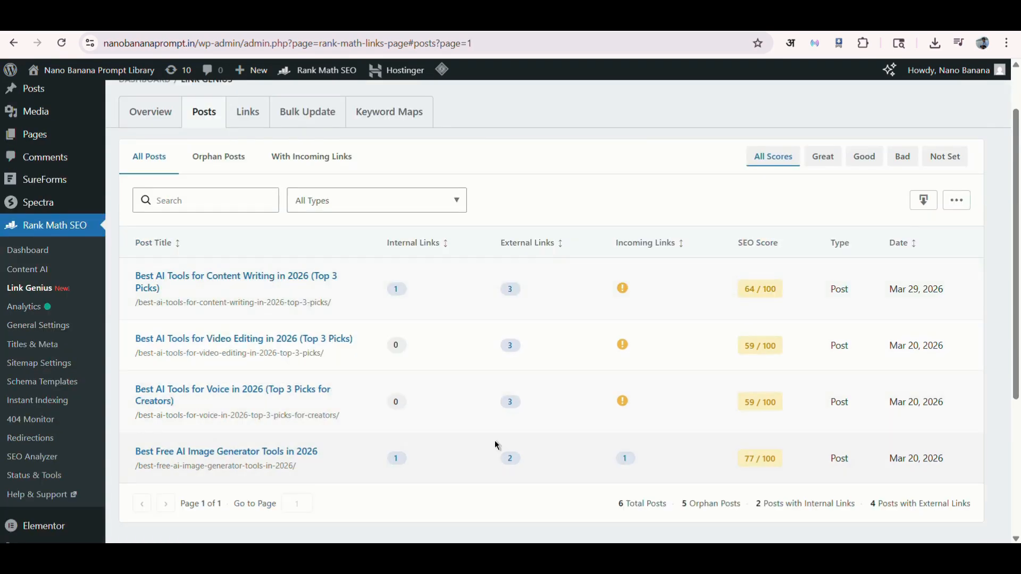
left_click(397, 290)
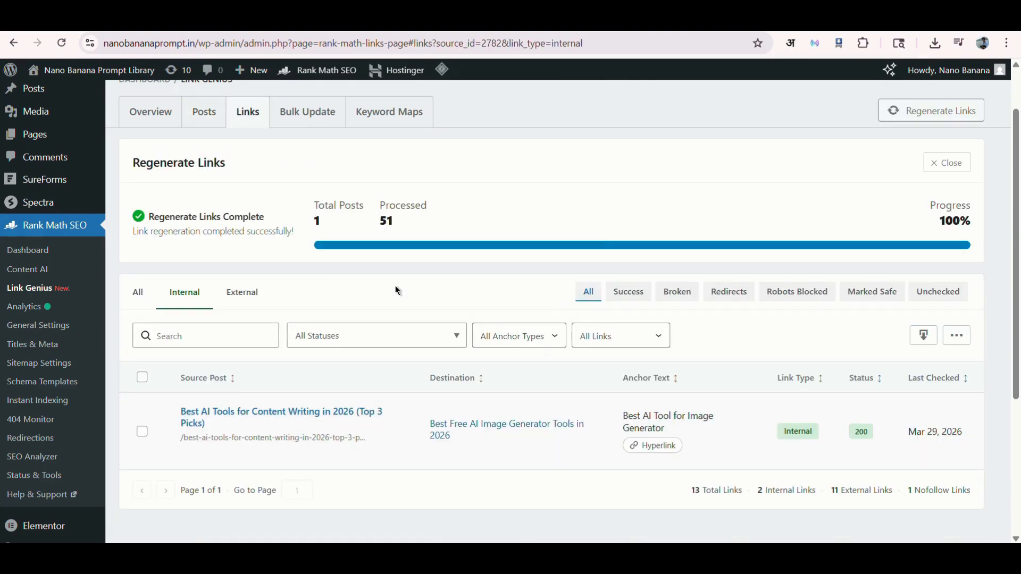
scroll(396, 287, "down", 1)
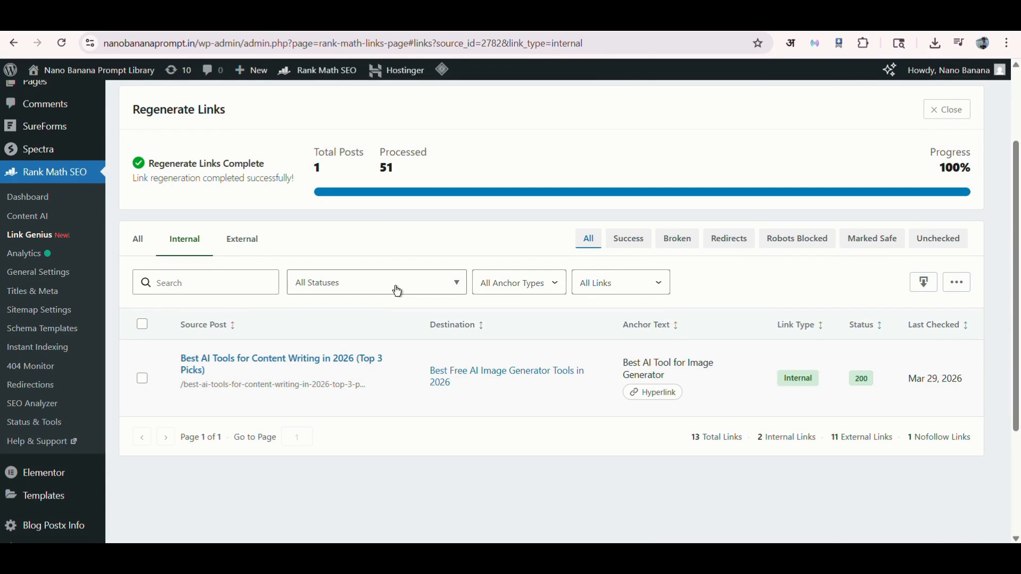
scroll(397, 291, "down", 1)
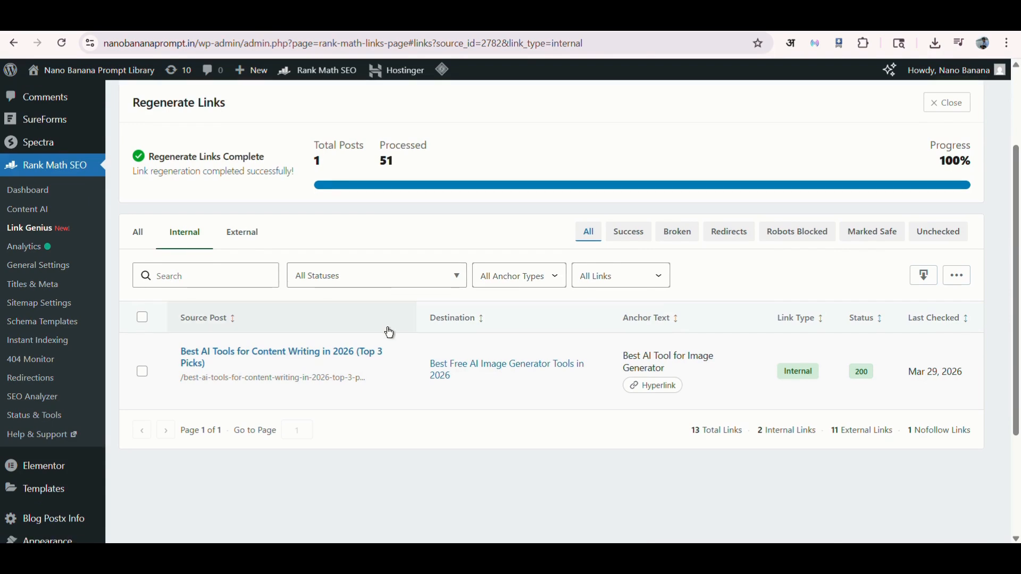
mouse_move(379, 377)
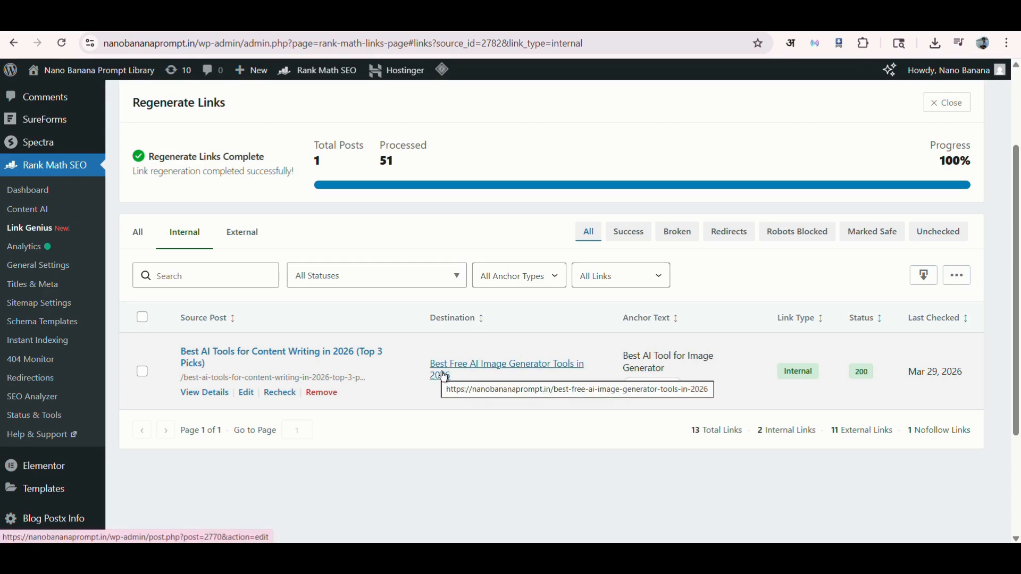
scroll(425, 343, "up", 2)
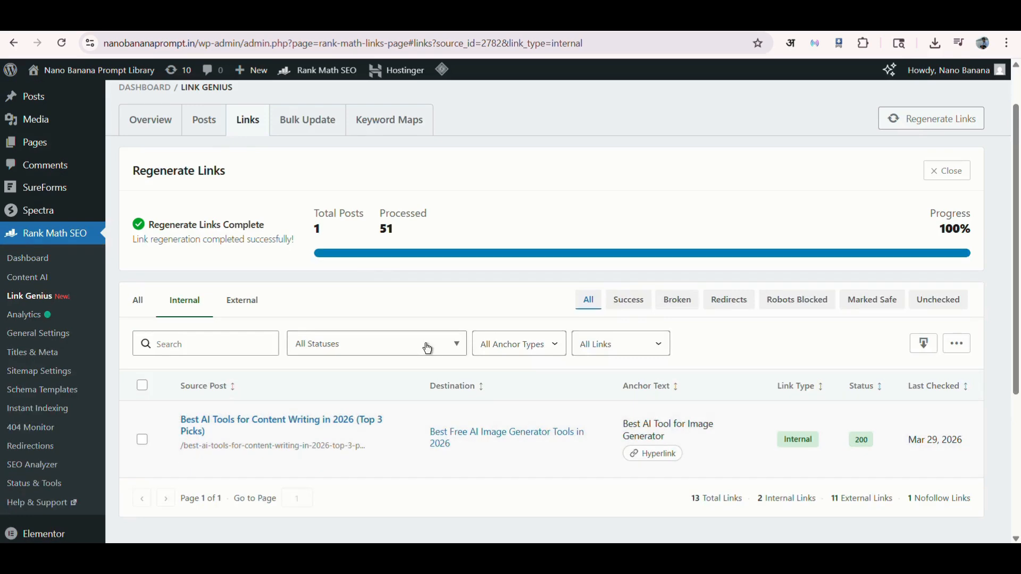
Return to the posts report and open the external links of "Best AI Tools for Content Writing in 2026 (Top 3 Picks)"
left_click(218, 130)
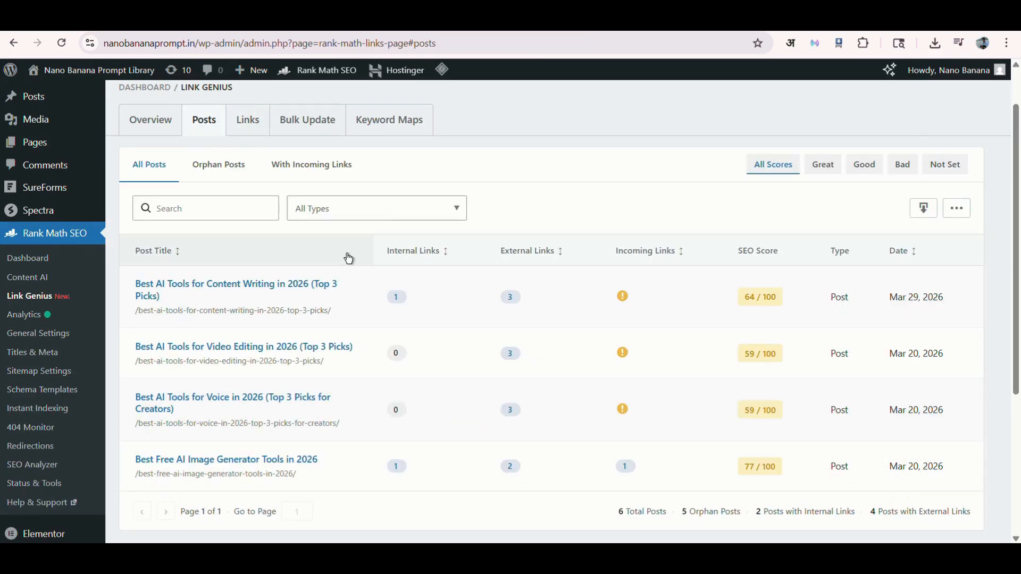
left_click(509, 297)
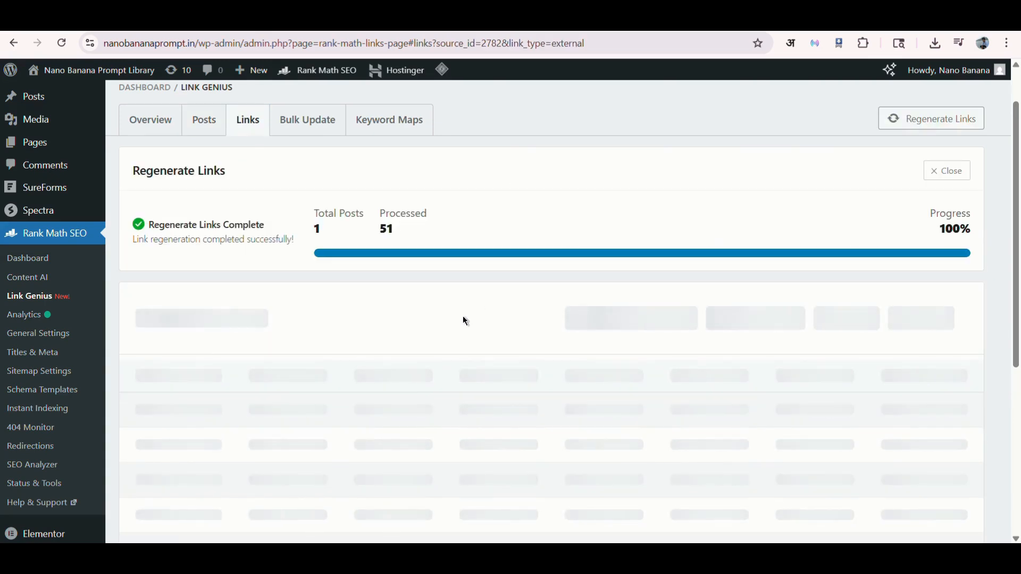
Examine the destination, anchor text, link type and status of each external link in "Best AI Tools for Content Writing in 2026 (Top 3 Picks)"
scroll(463, 316, "down", 3)
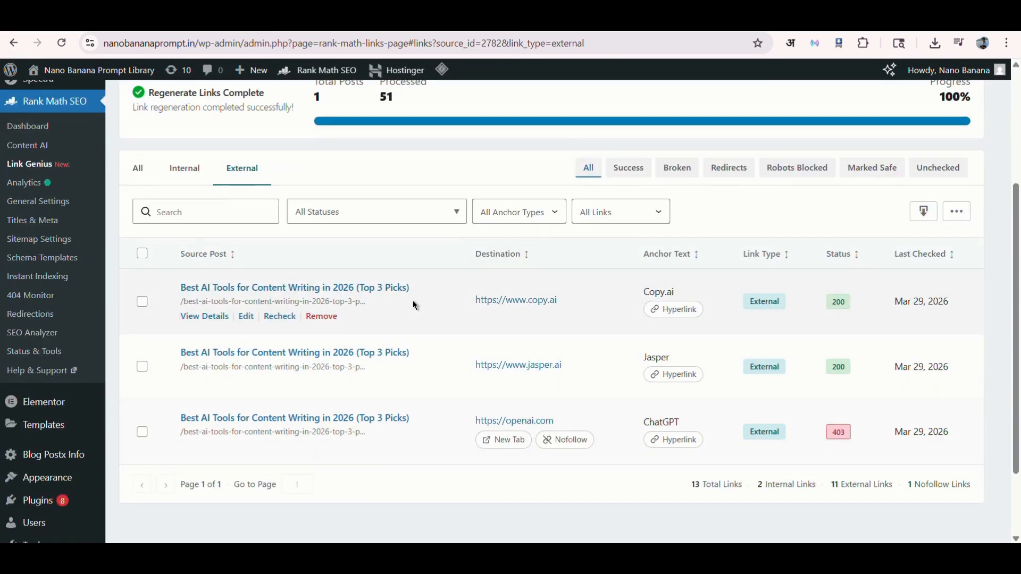
scroll(413, 304, "down", 1)
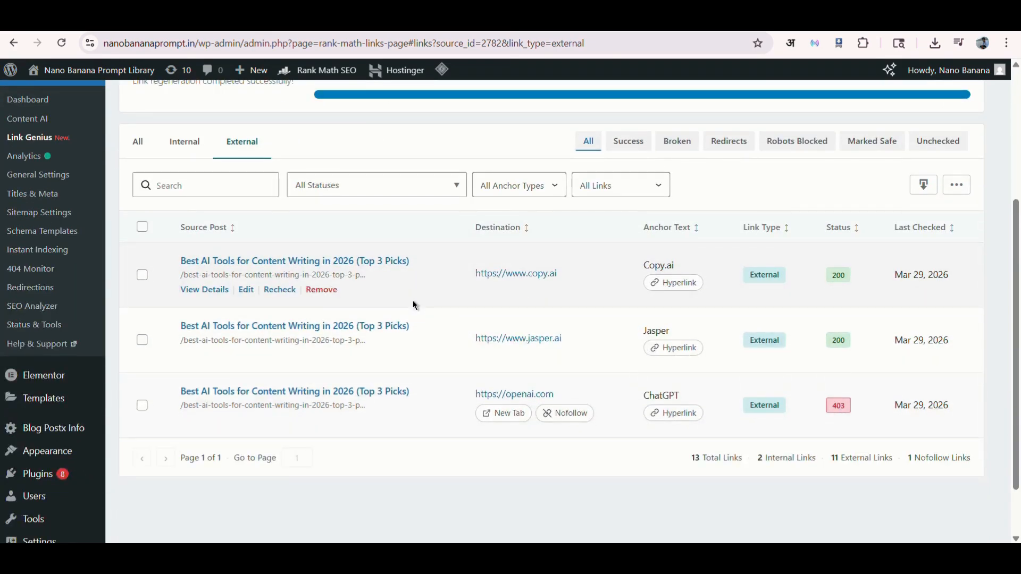
scroll(414, 304, "up", 1)
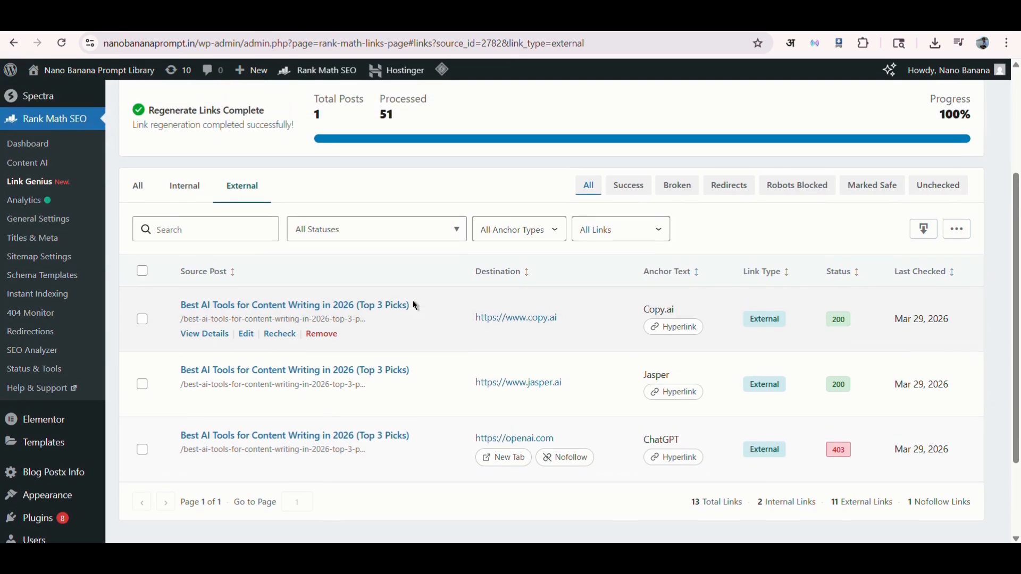
scroll(415, 305, "up", 1)
scroll(415, 305, "down", 1)
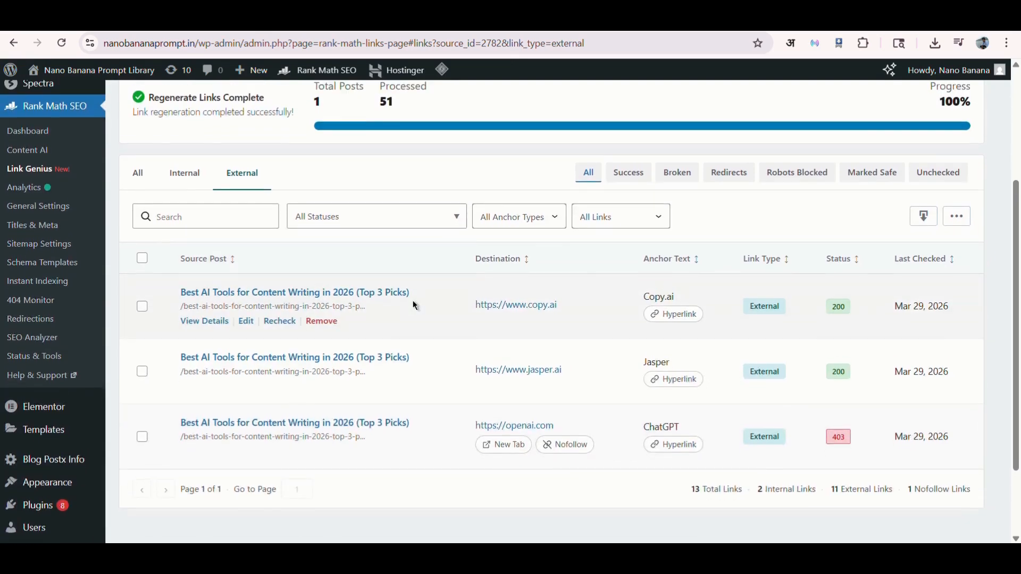
scroll(415, 305, "up", 3)
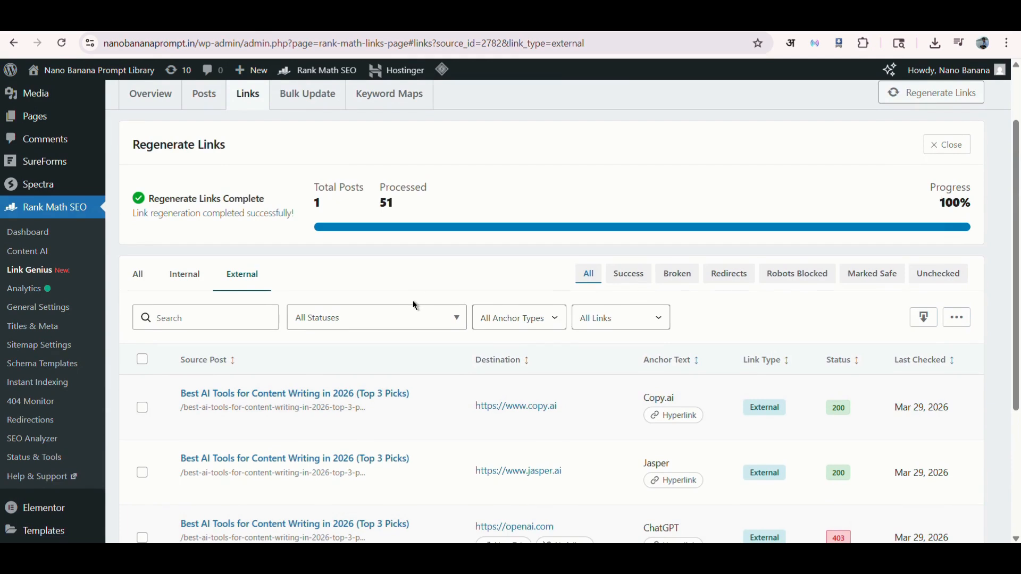
scroll(415, 306, "down", 1)
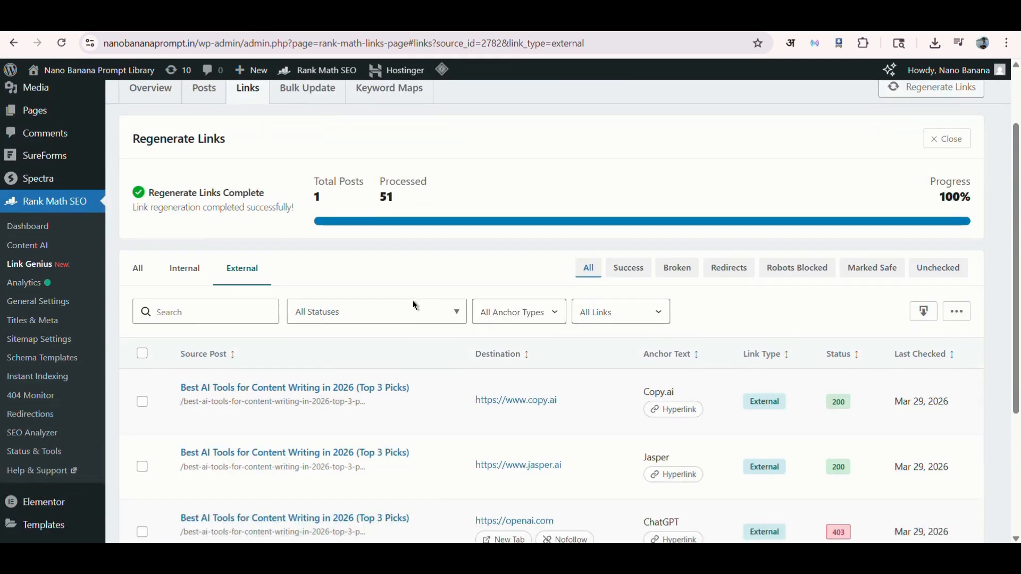
scroll(416, 306, "down", 1)
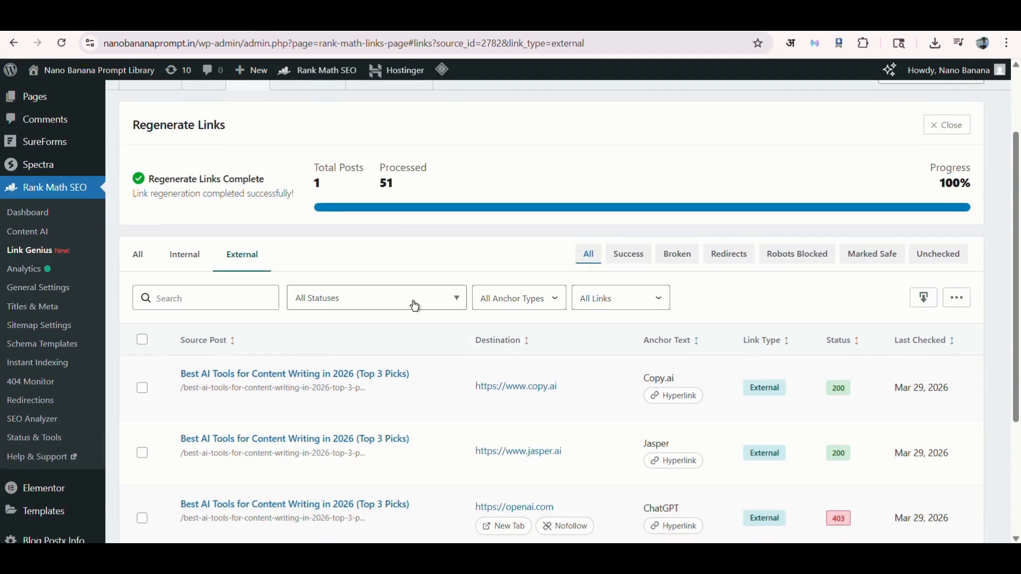
scroll(416, 306, "up", 2)
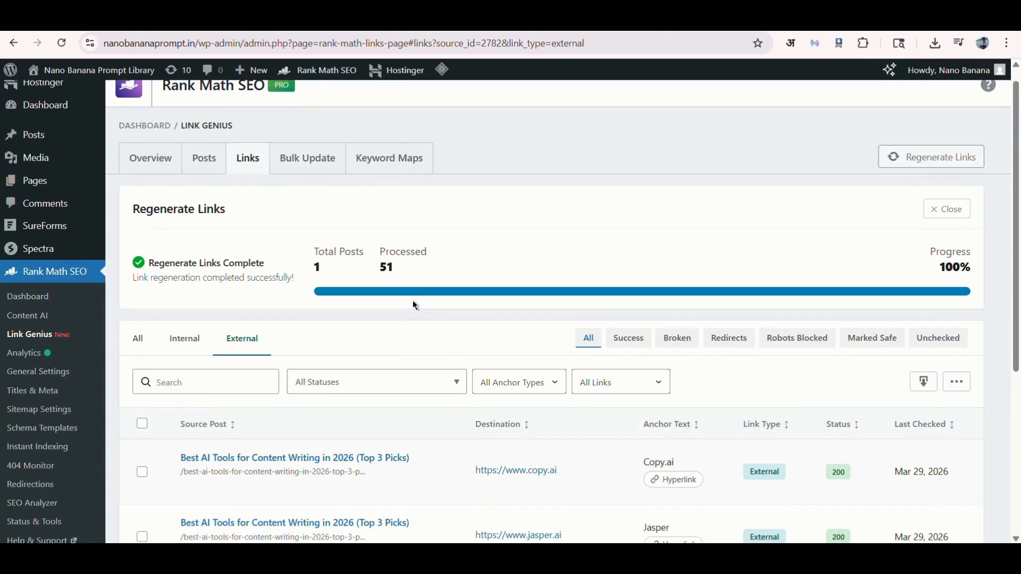
scroll(413, 302, "down", 4)
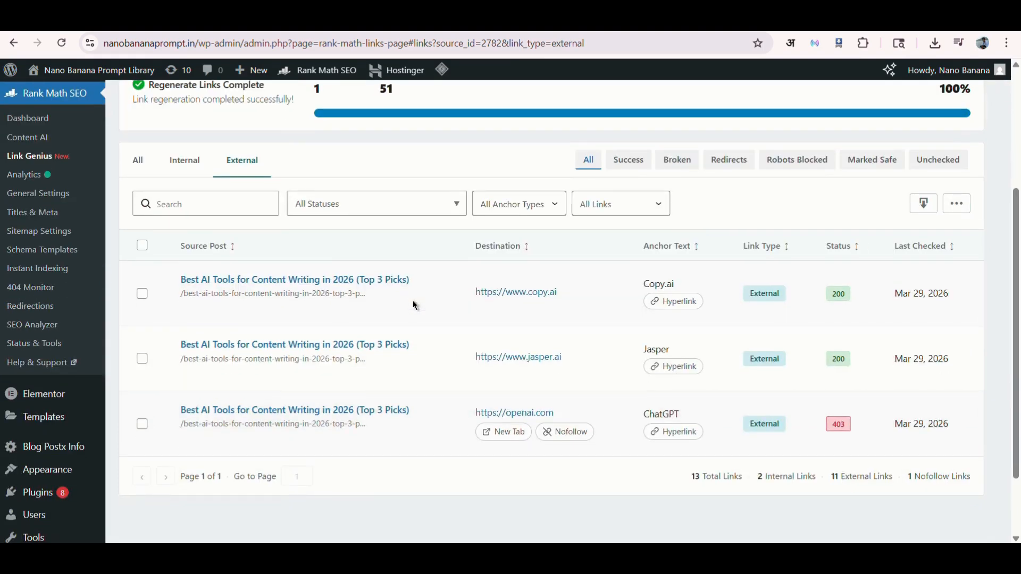
mouse_move(412, 394)
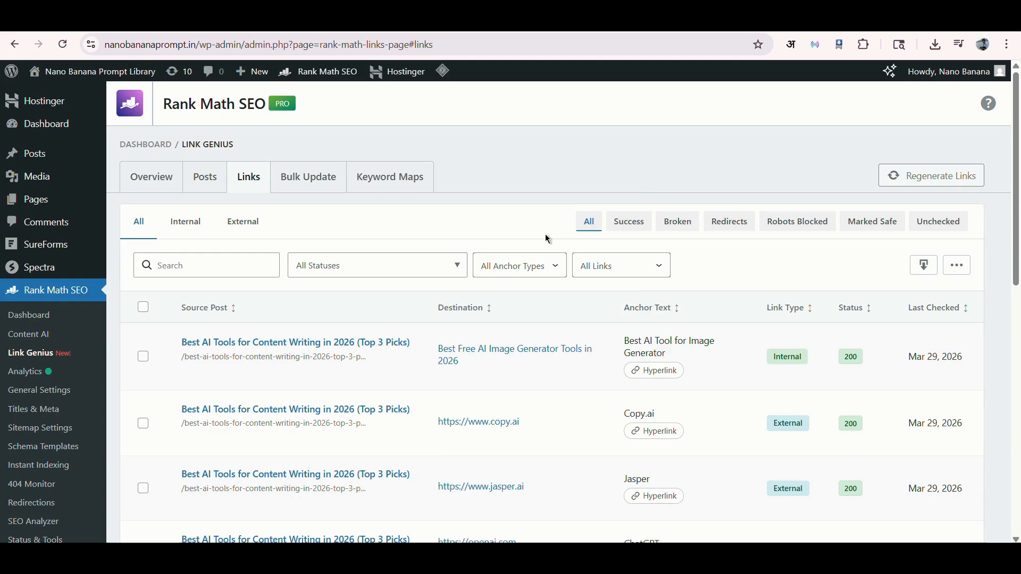
scroll(547, 239, "down", 3)
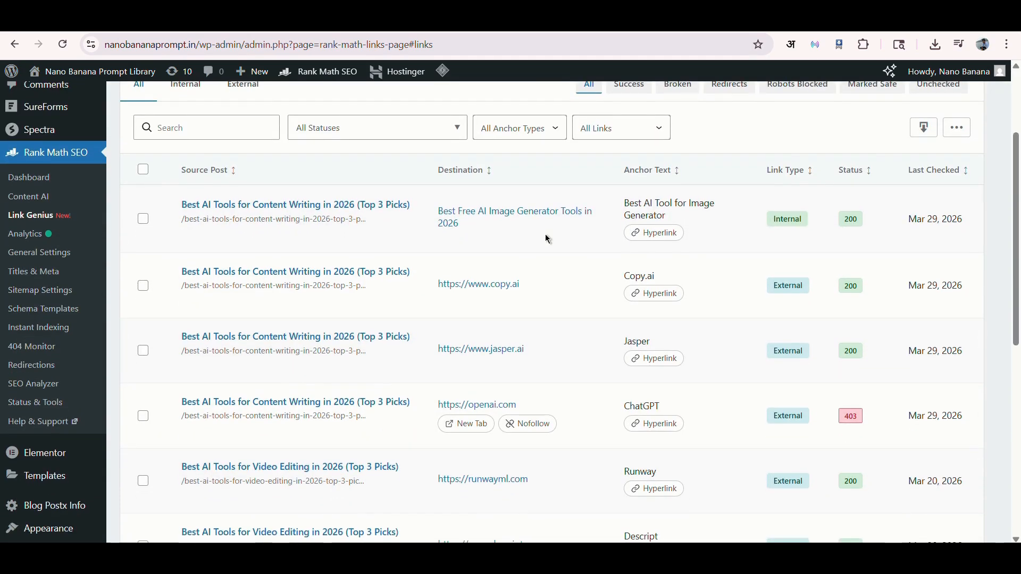
scroll(548, 239, "down", 1)
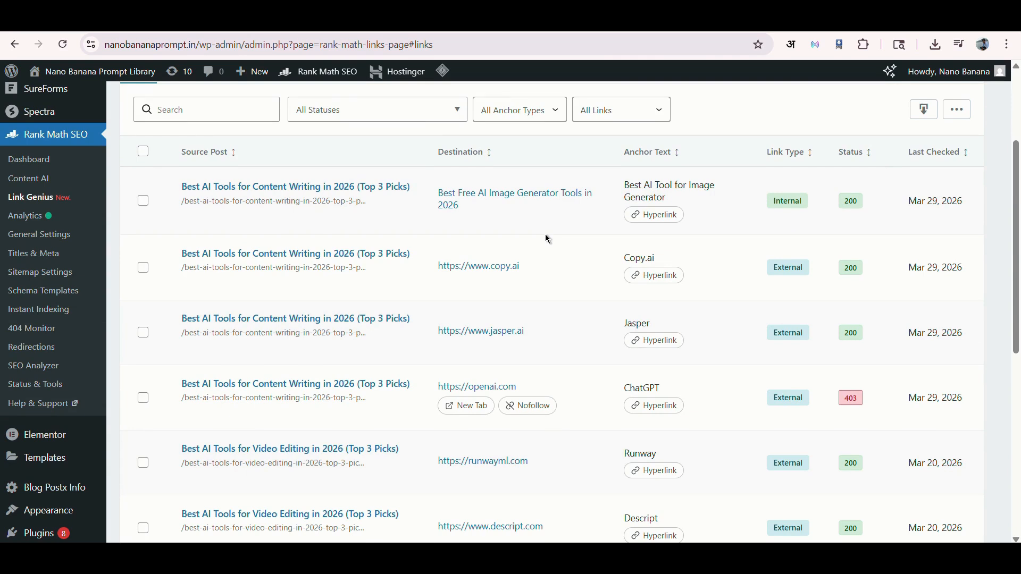
scroll(548, 239, "down", 1)
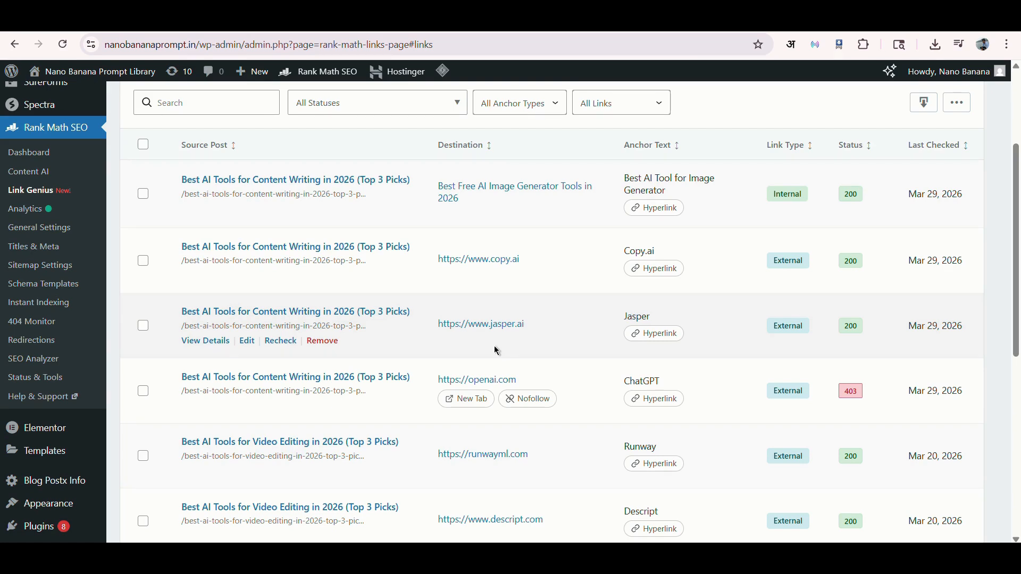
left_click(246, 341)
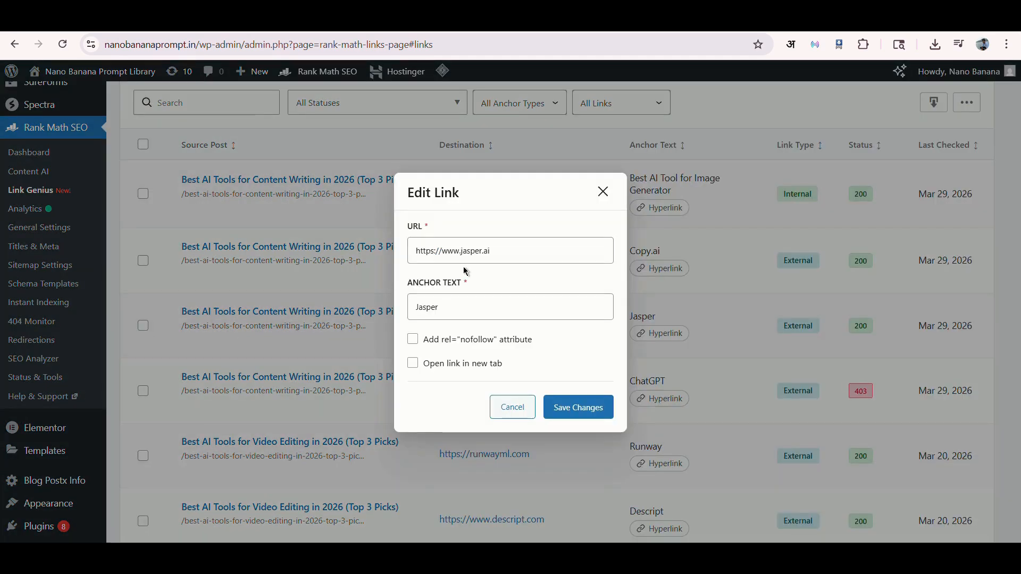
triple_click(473, 251)
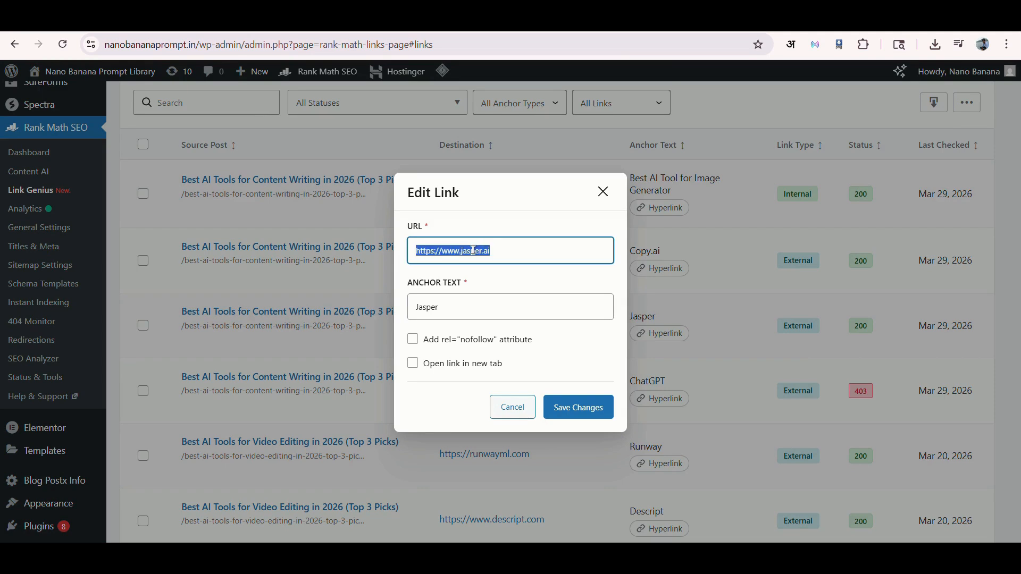
type("https://facebook.com")
key("Tab")
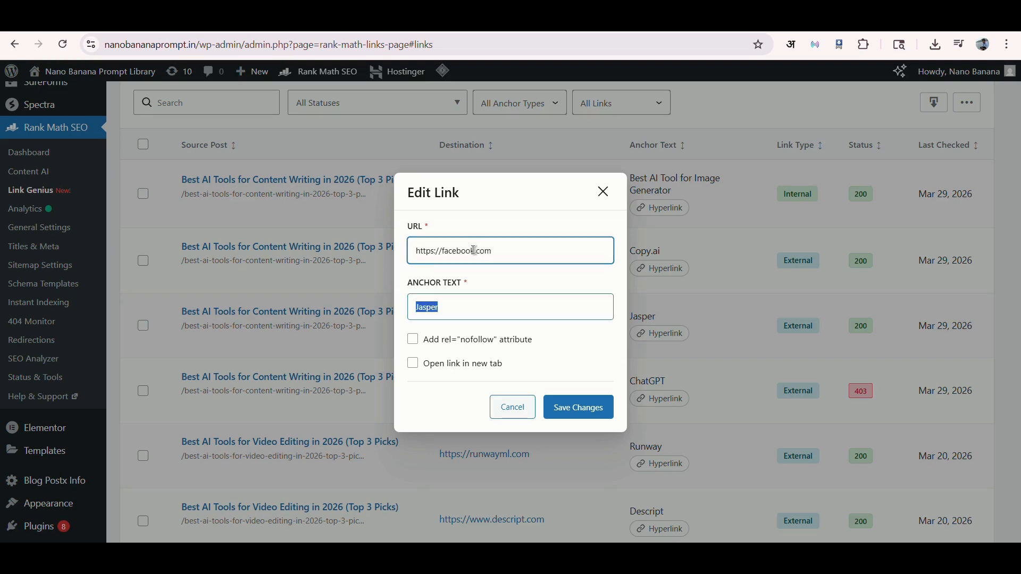
type("Facebook")
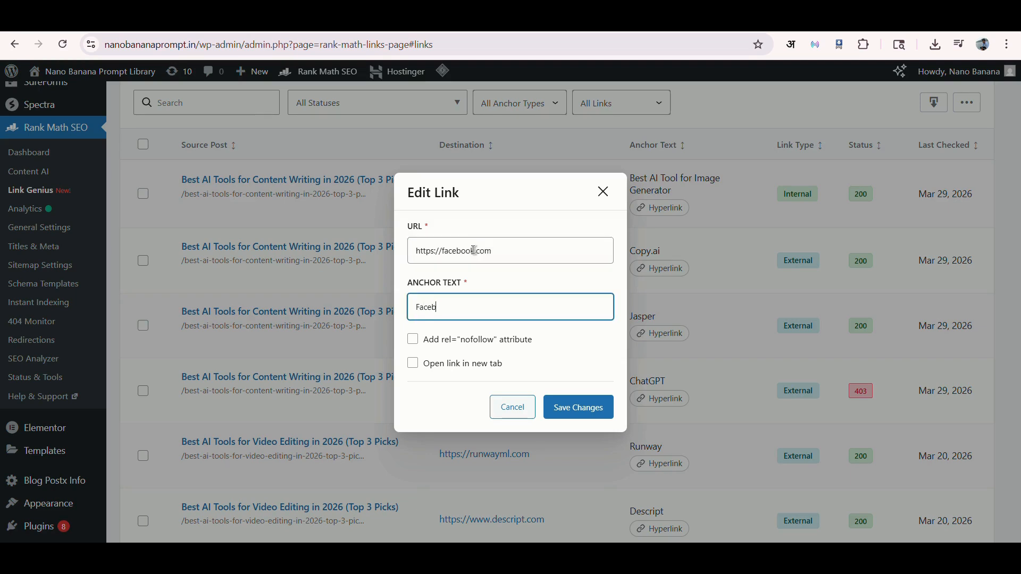
Add the nofollow attribute to the link, make it open in a new tab, and save the changes
left_click(467, 340)
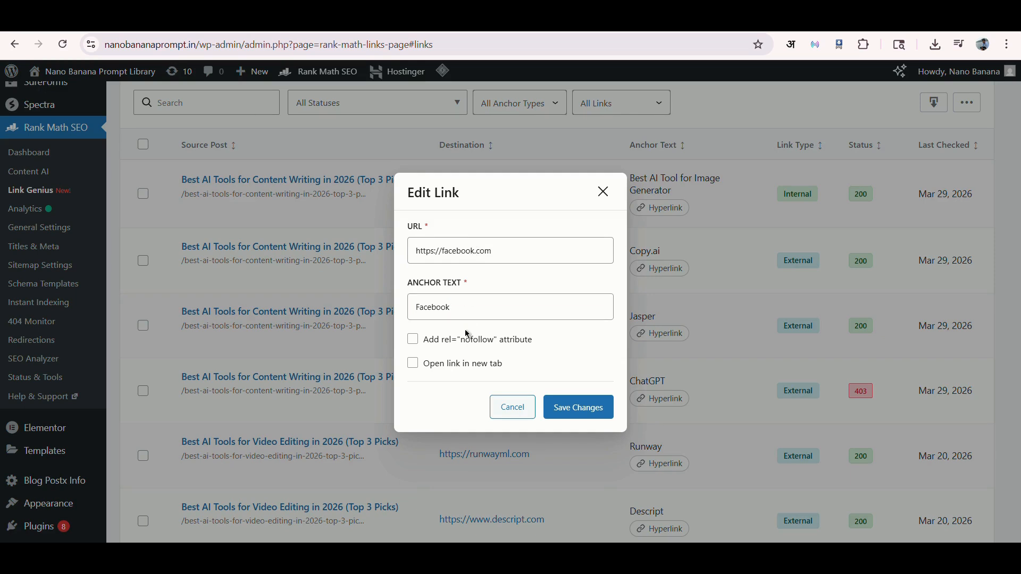
left_click(466, 364)
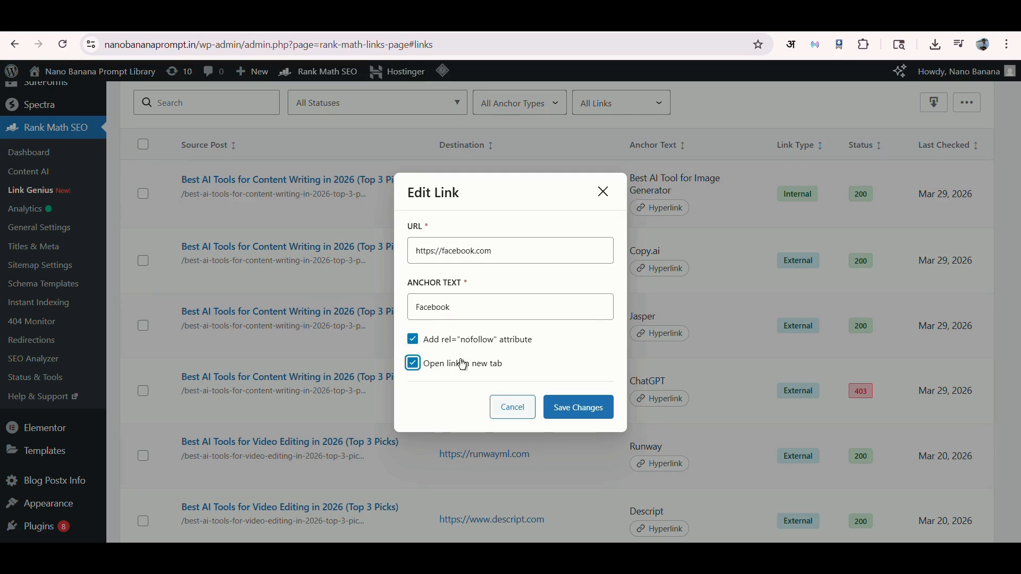
left_click(588, 411)
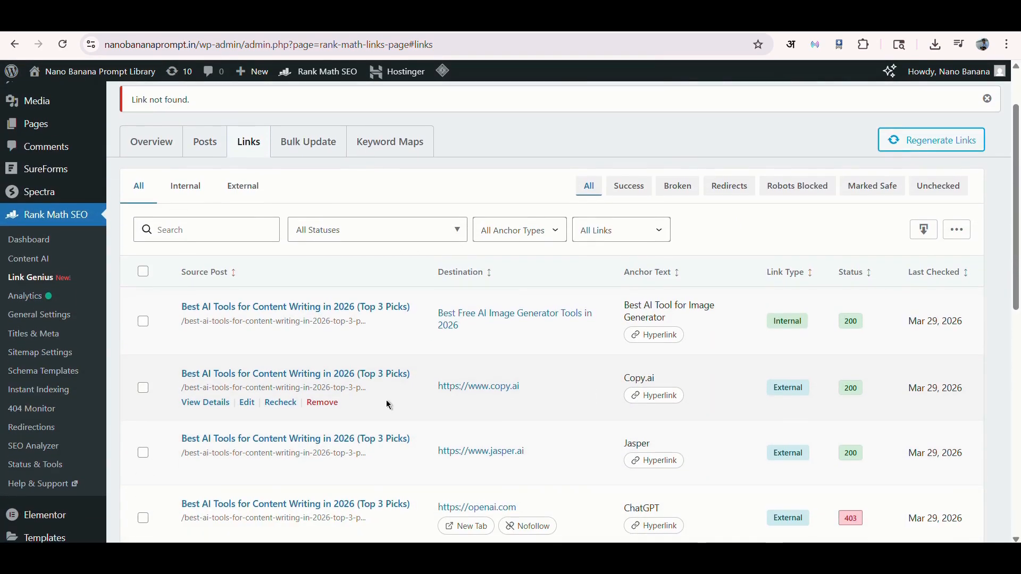
Open the edited link's source post, inspect the Facebook link in its paragraph, and return to the links list
left_click(354, 436)
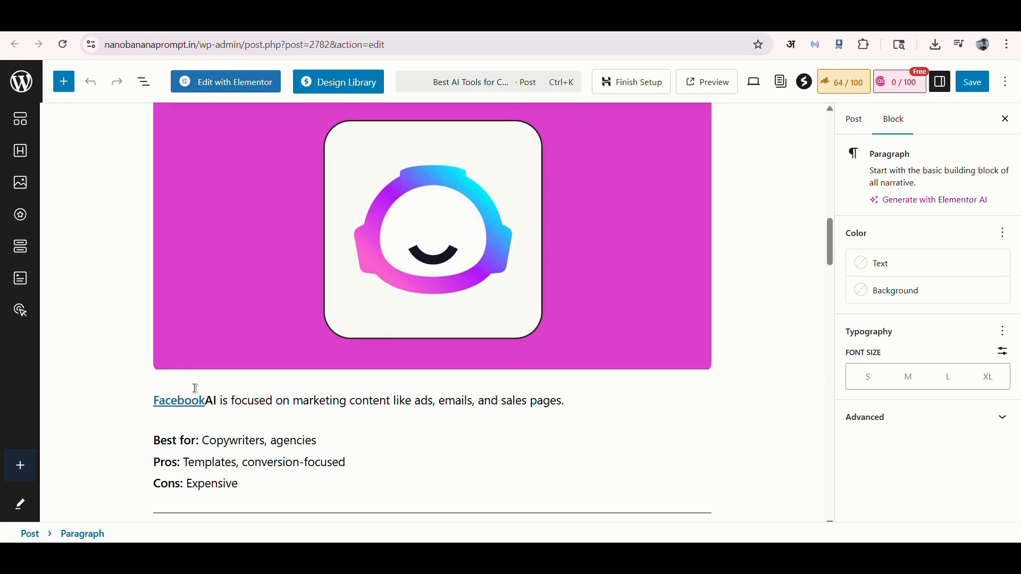
scroll(199, 360, "up", 1)
scroll(198, 366, "down", 2)
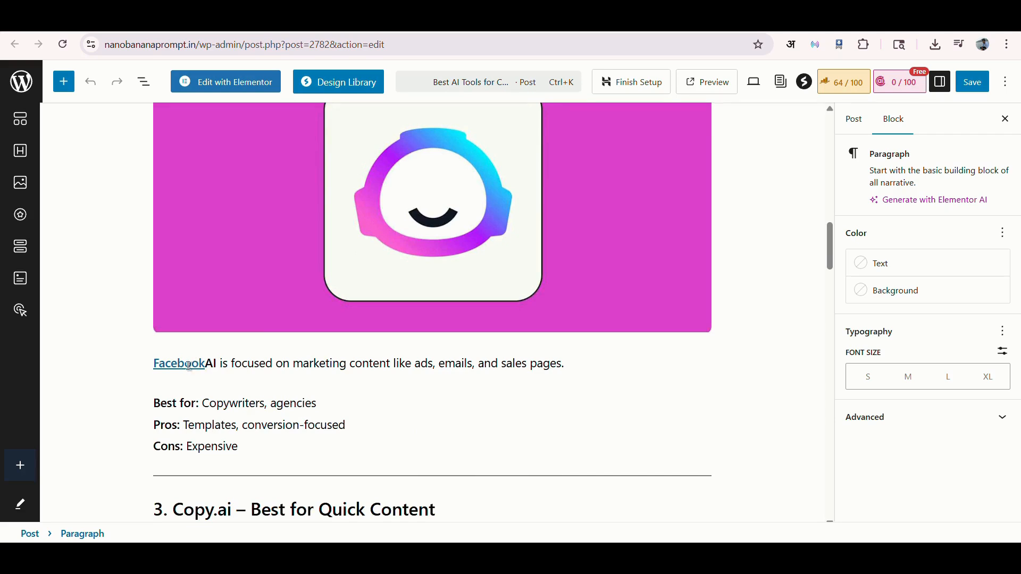
left_click(189, 366)
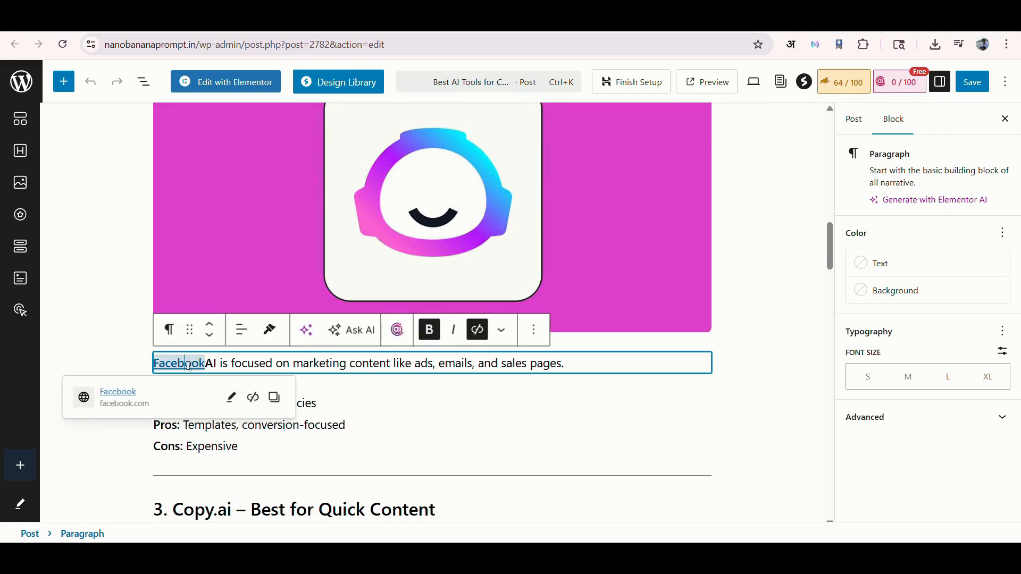
left_click(133, 361)
key("alt+Left")
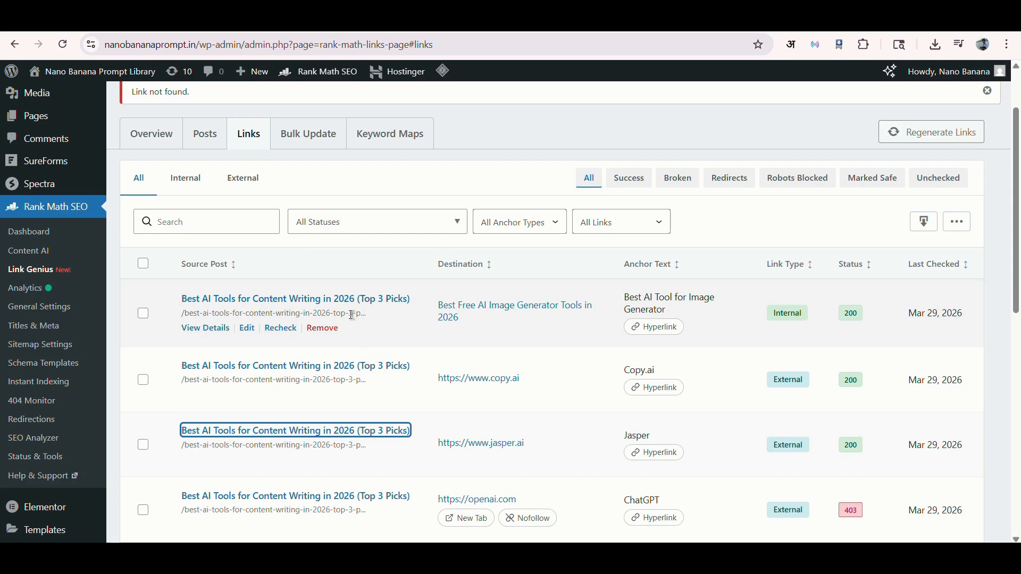
Try to recheck the status of the openai.com link with the ChatGPT anchor text
scroll(352, 315, "down", 1)
scroll(351, 316, "down", 1)
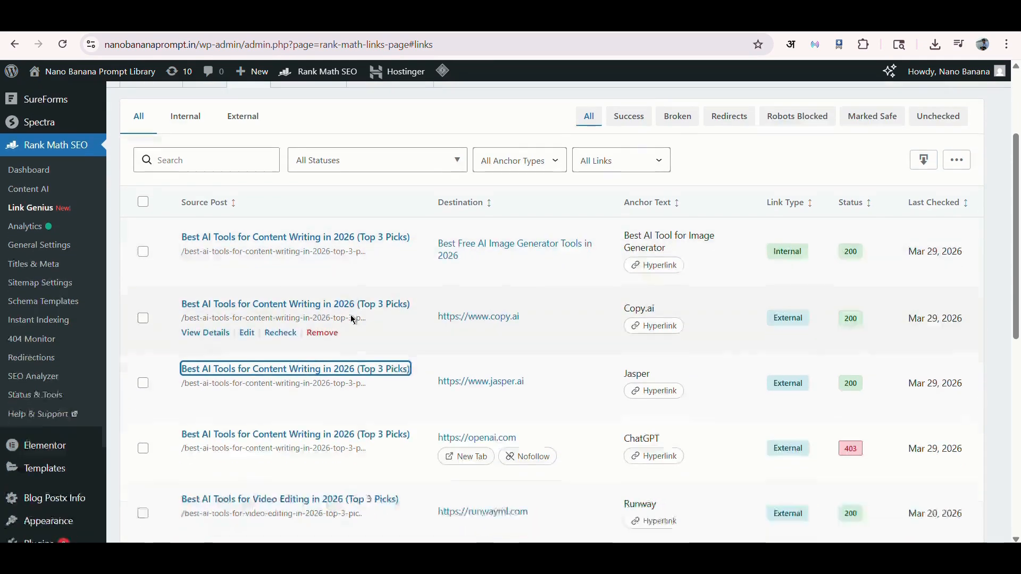
scroll(353, 319, "down", 1)
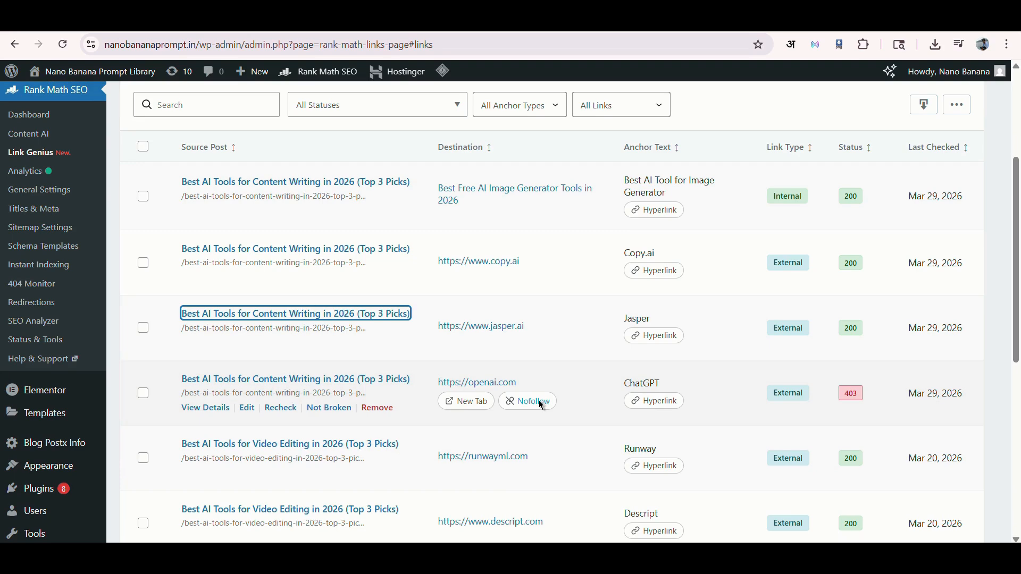
scroll(541, 406, "up", 2)
scroll(400, 445, "down", 1)
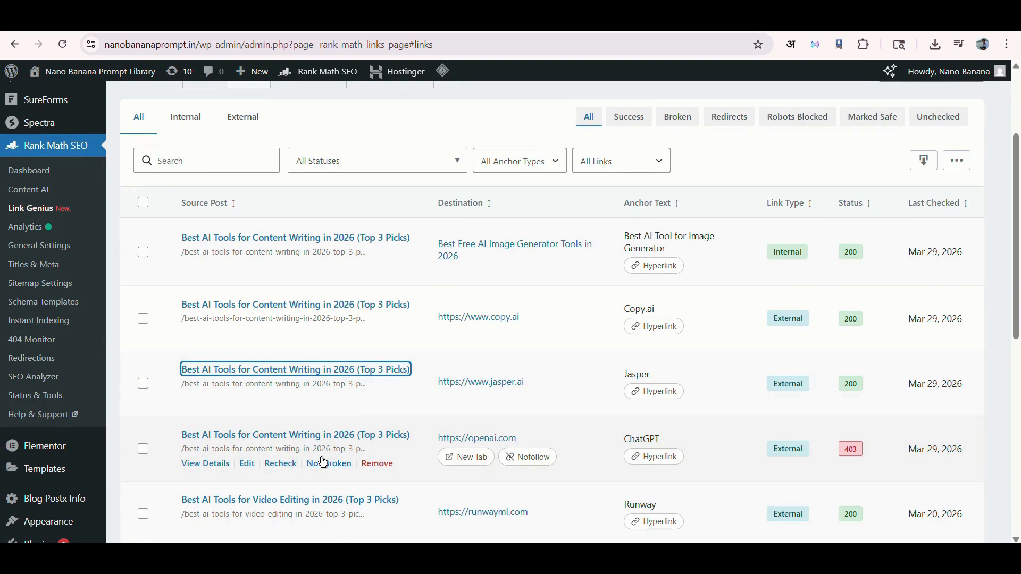
left_click(284, 465)
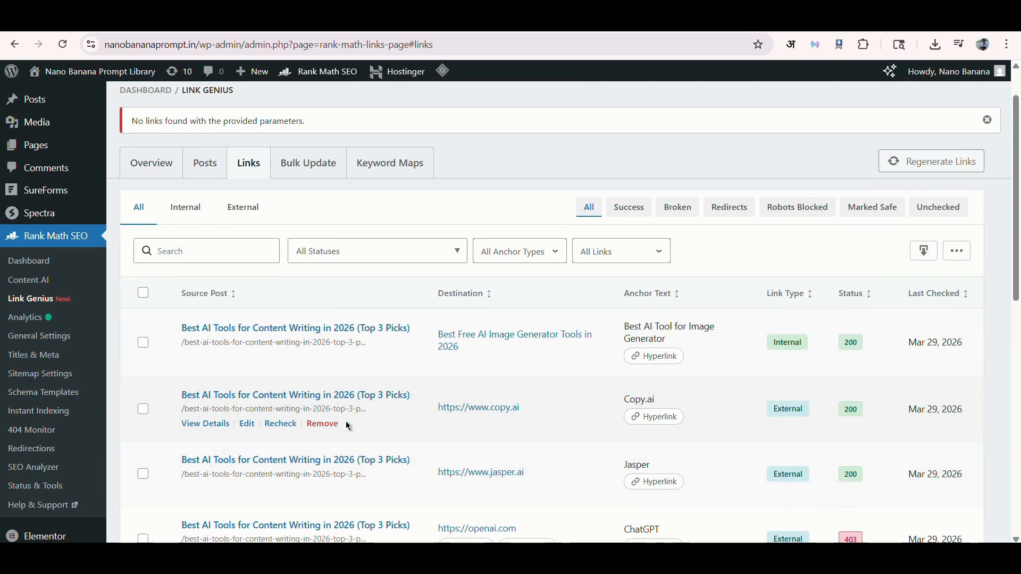
Review the link statuses in the links list, including the openai.com entry, and open the Bulk Update filter step
scroll(347, 426, "down", 3)
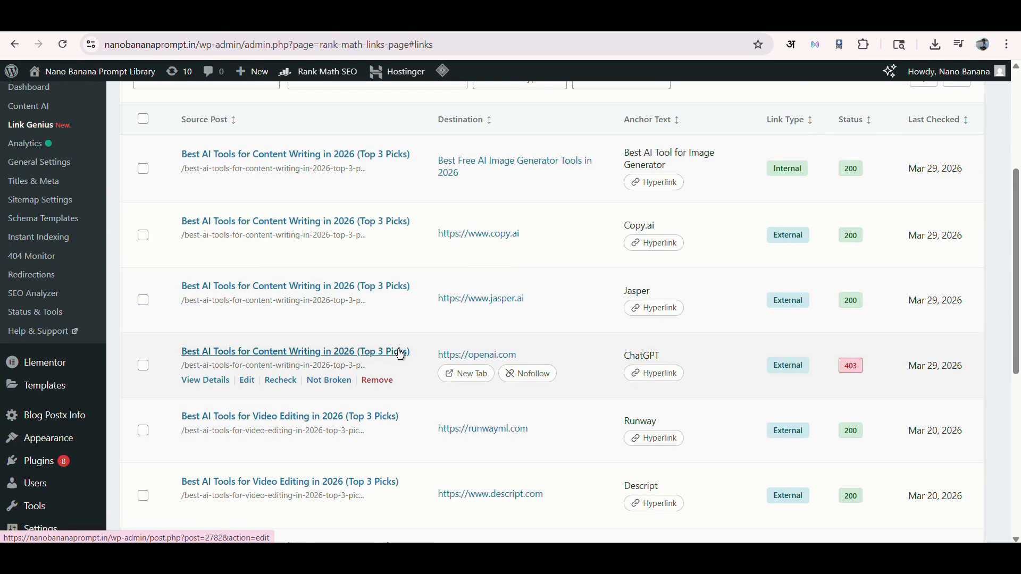
scroll(401, 355, "down", 1)
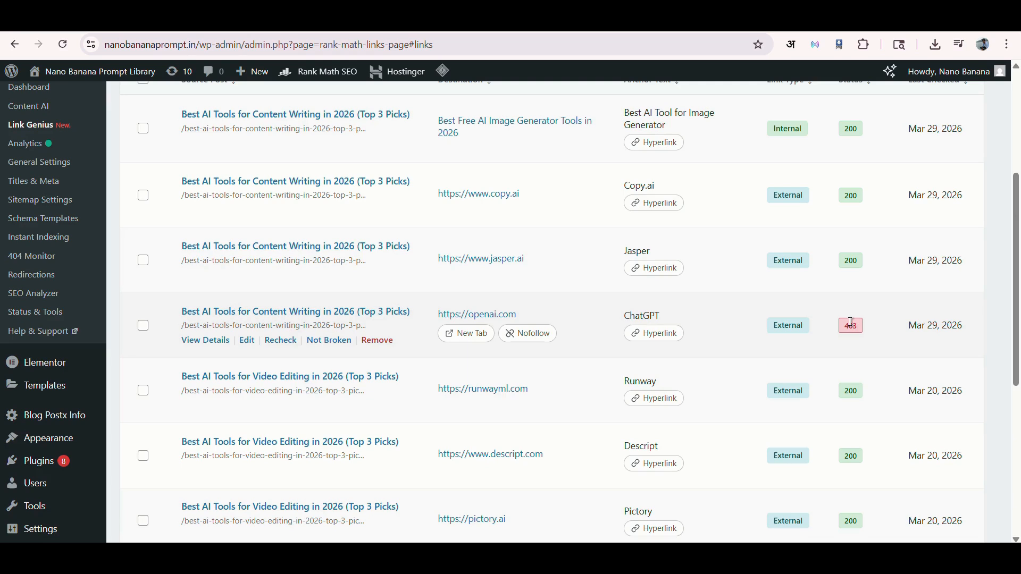
scroll(657, 336, "up", 1)
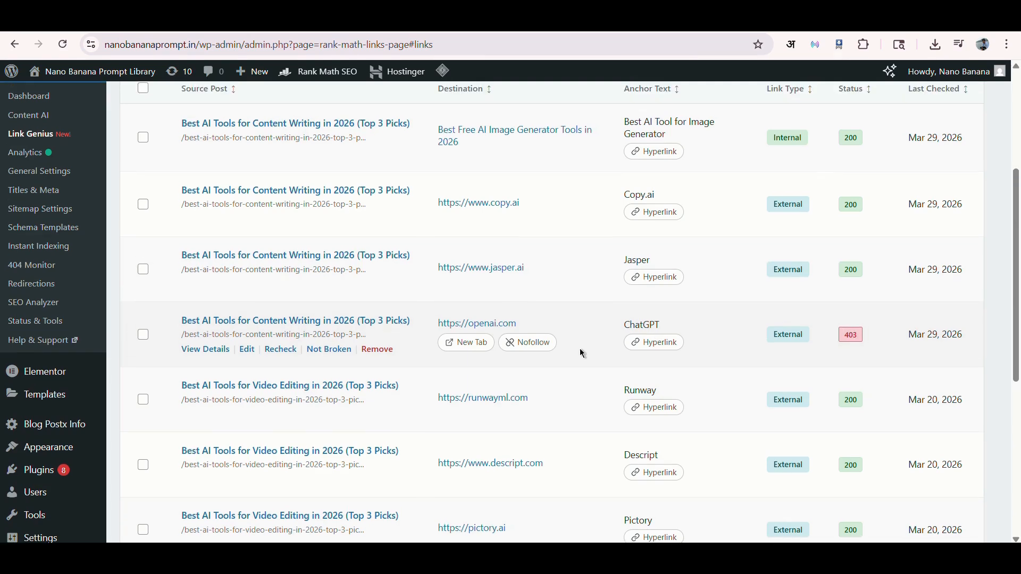
scroll(581, 353, "up", 3)
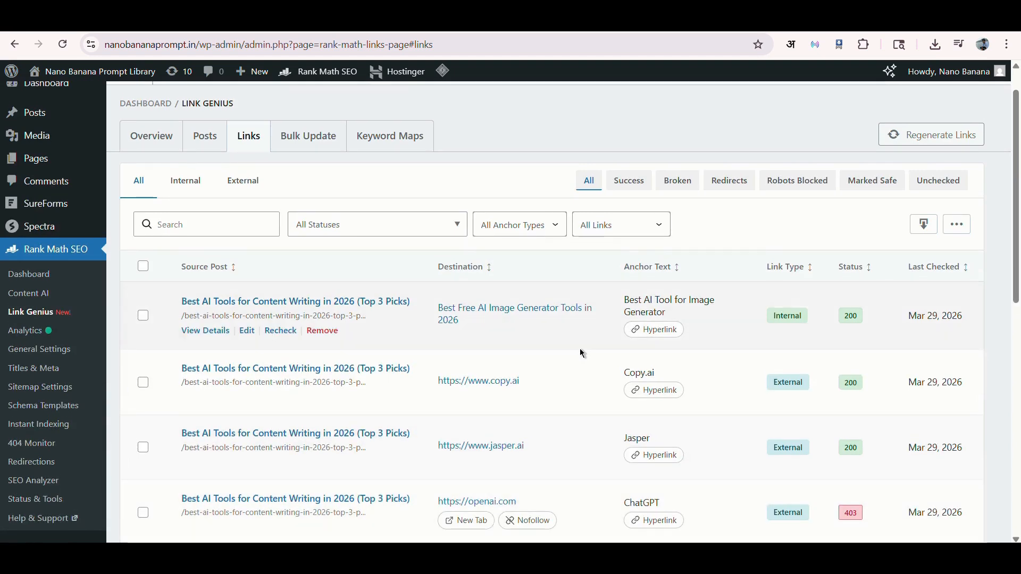
scroll(579, 349, "up", 1)
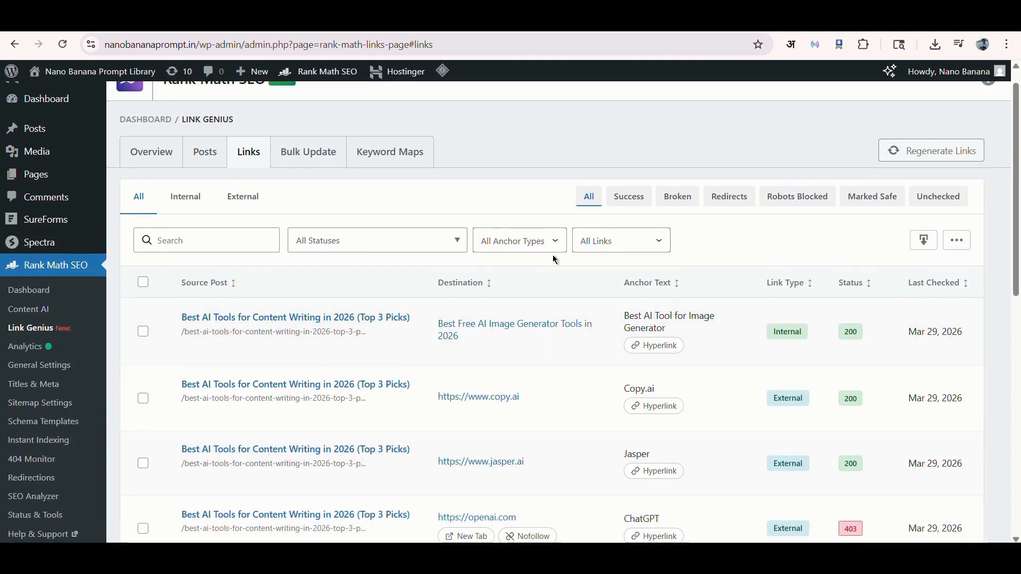
scroll(553, 254, "up", 1)
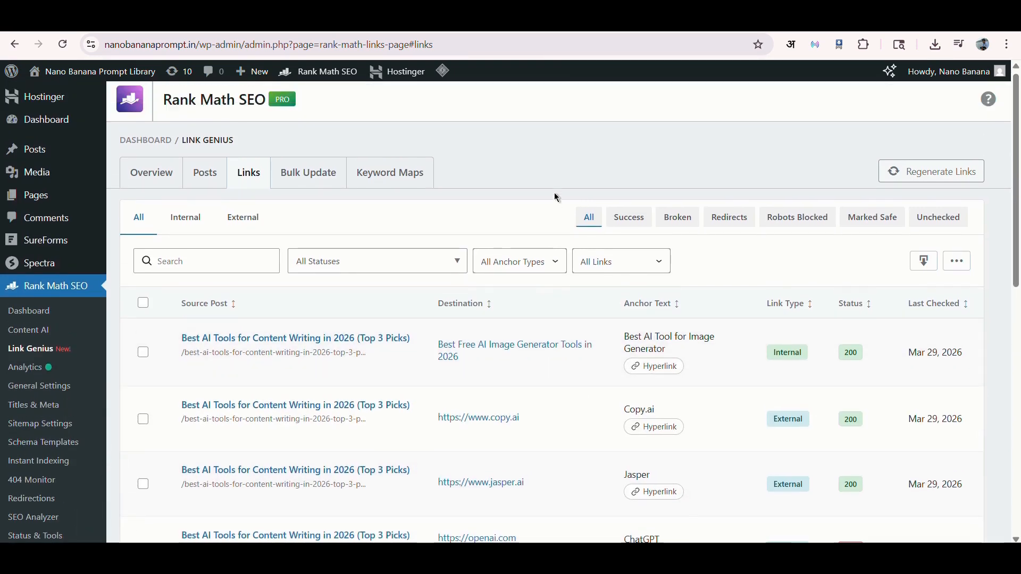
left_click(308, 173)
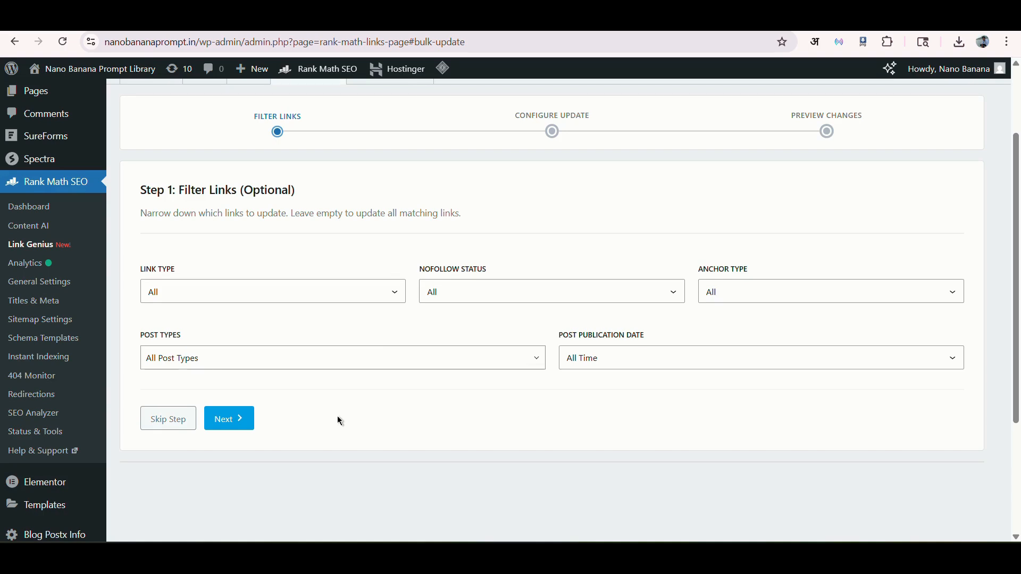
Proceed with no link filters and set the bulk update to cover both anchor text and URL
left_click(236, 424)
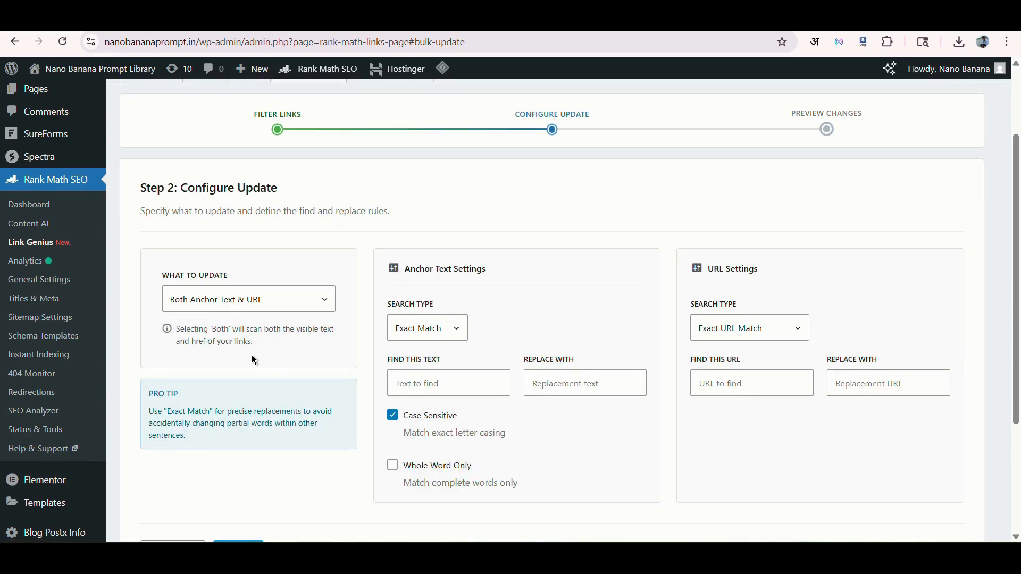
scroll(251, 355, "down", 1)
left_click(259, 281)
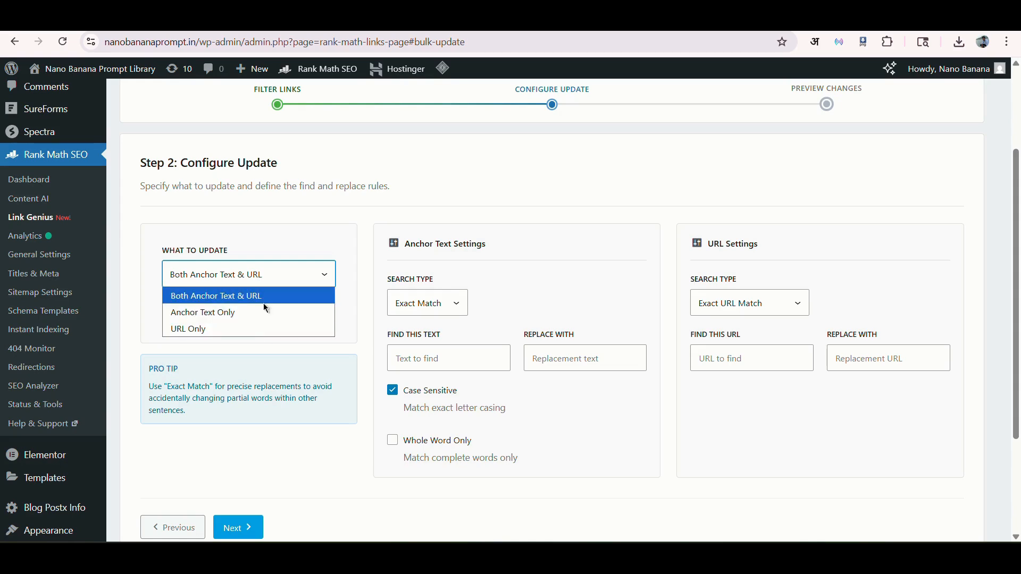
left_click(267, 296)
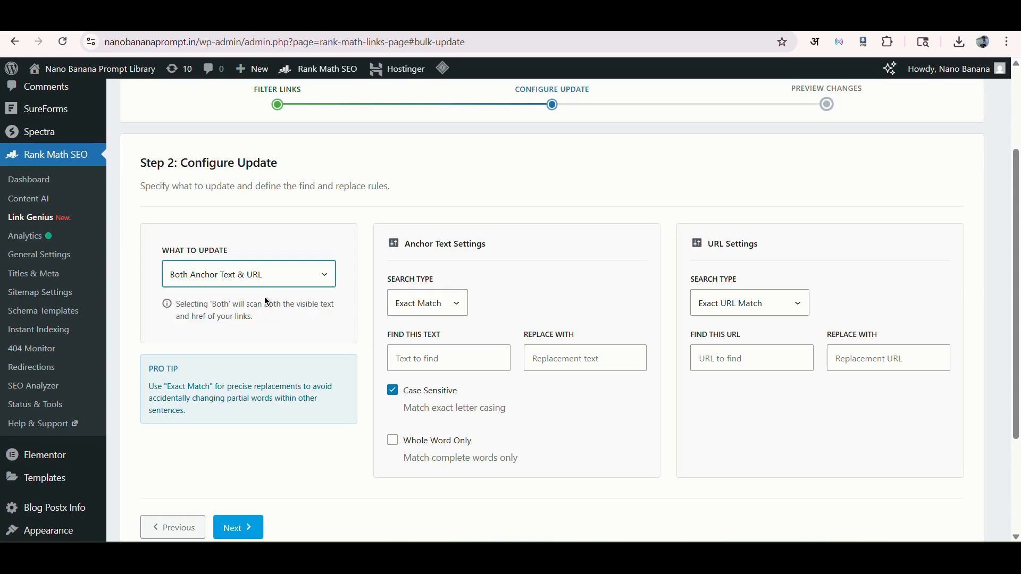
left_click(265, 298)
scroll(265, 297, "down", 1)
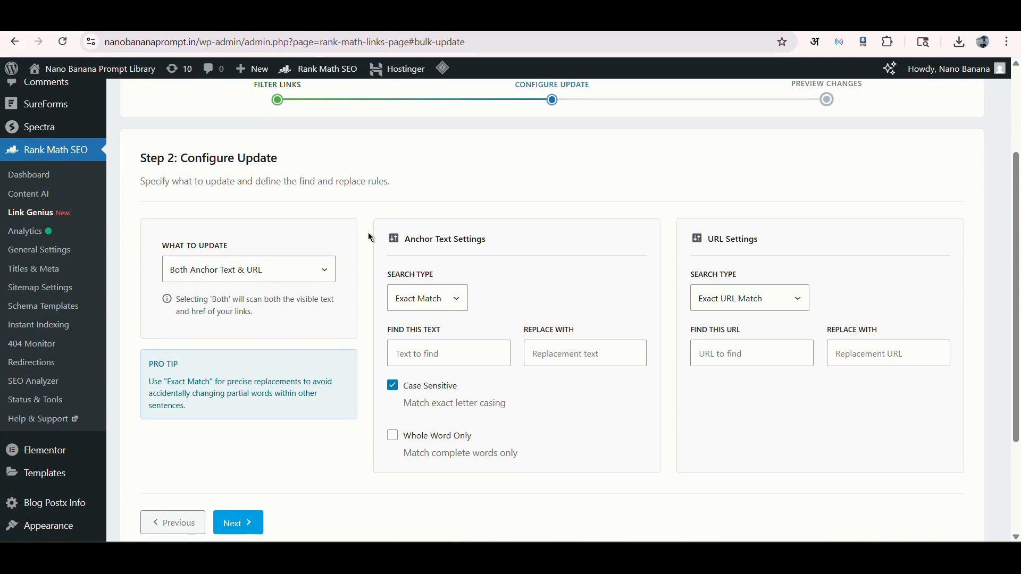
Set the search type for the anchor text to Contains
triple_click(410, 239)
left_click(415, 236)
left_click(430, 298)
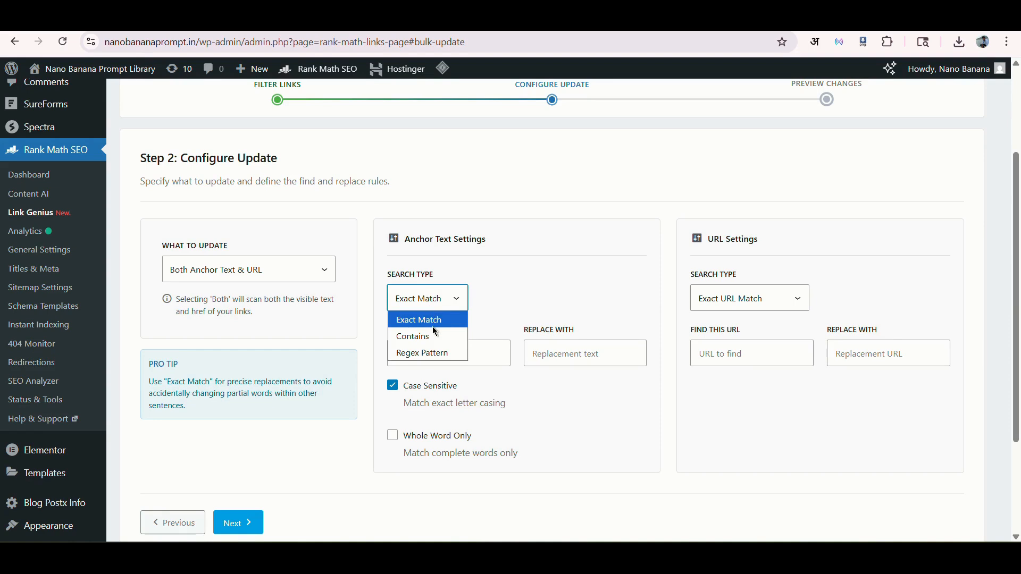
left_click(435, 335)
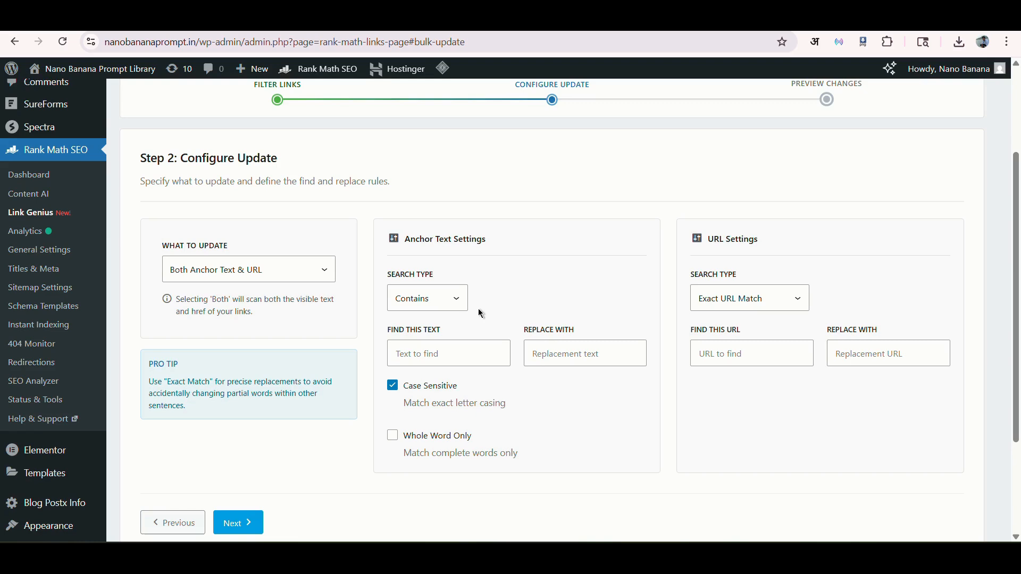
Define the anchor text replacement so that ChatGPT is found and replaced with OpenAI
scroll(480, 313, "down", 1)
left_click(475, 325)
type("C")
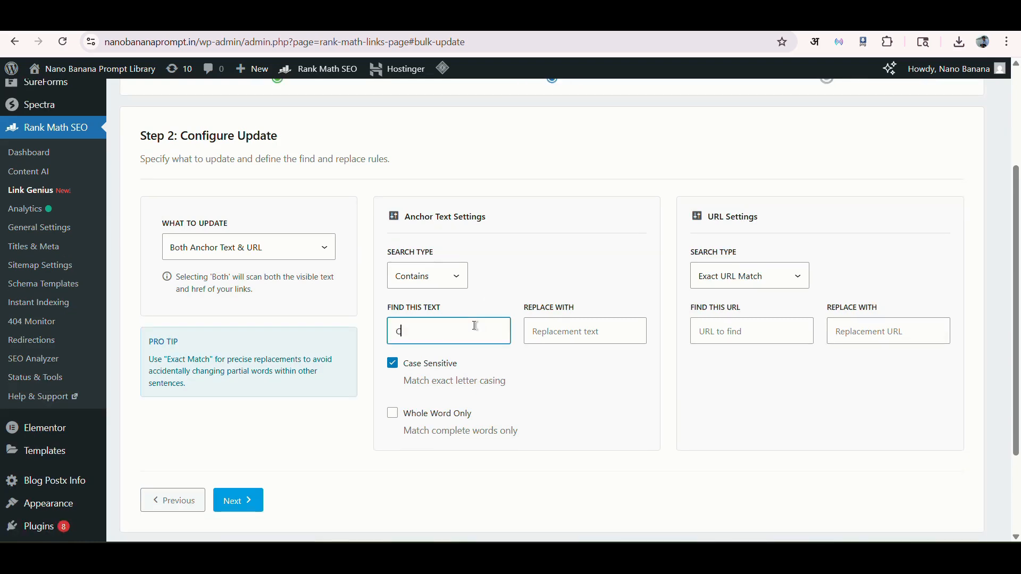
type("hatGPT")
key("Tab")
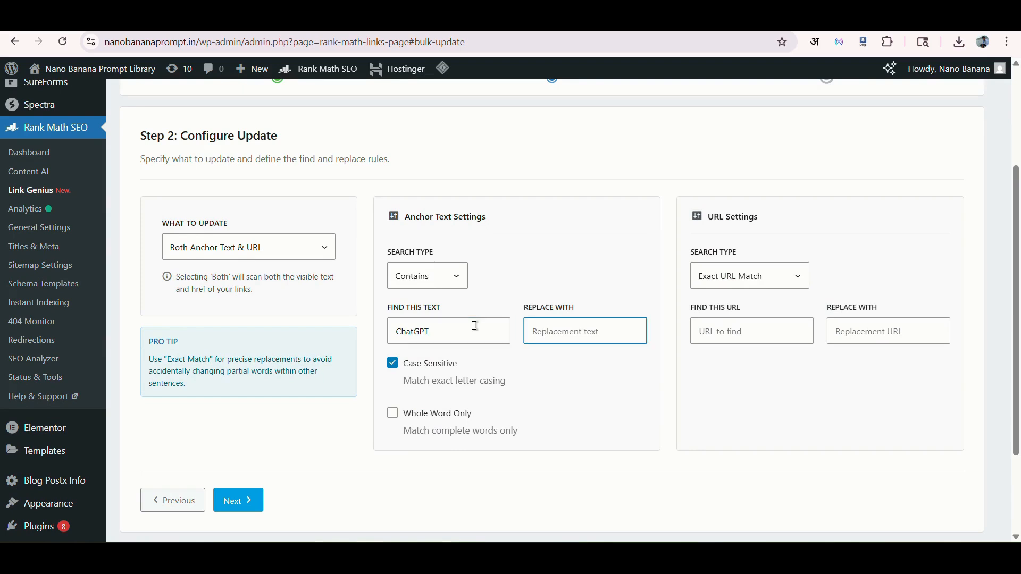
type("OpenAI")
left_click(500, 301)
scroll(502, 305, "down", 1)
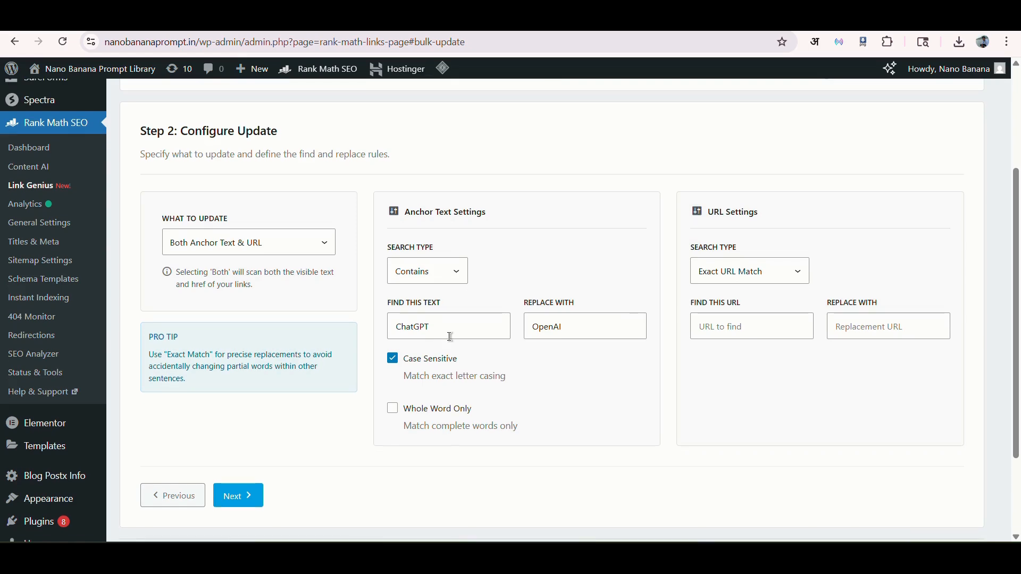
Turn off case-sensitive matching and enable whole-word-only matching for the anchor text
scroll(450, 337, "down", 1)
left_click(410, 343)
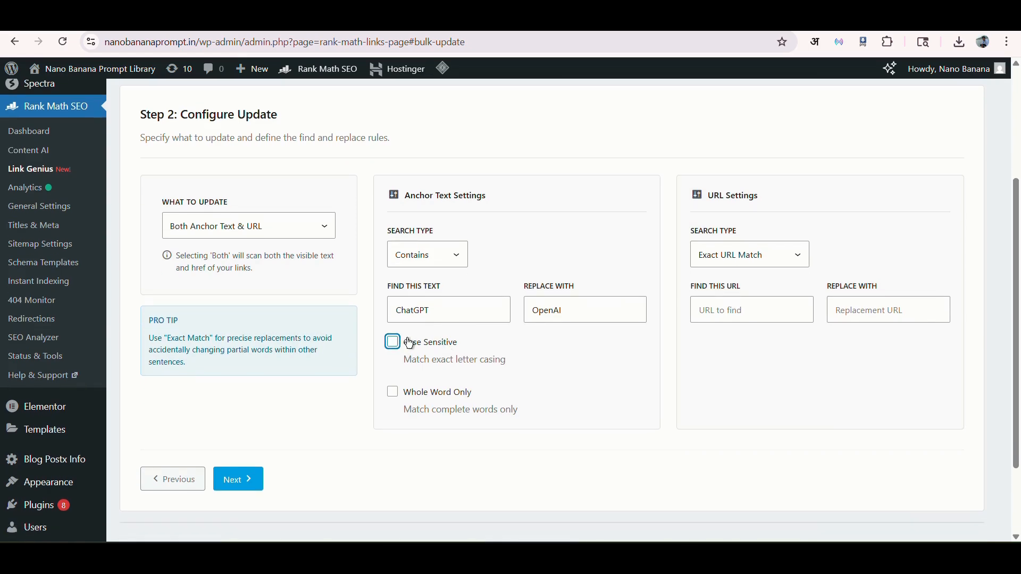
scroll(409, 343, "down", 1)
left_click(409, 371)
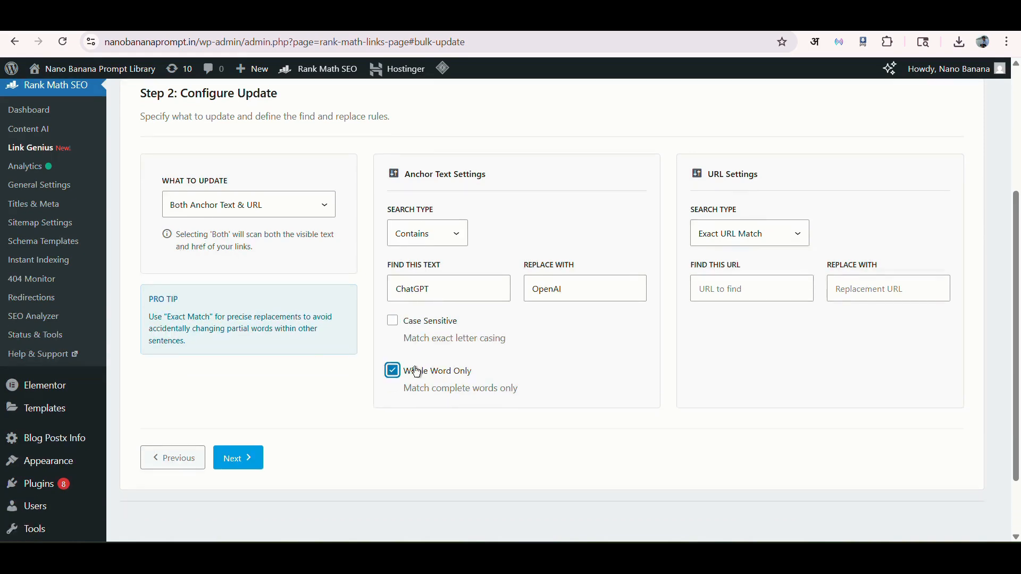
scroll(428, 333, "up", 1)
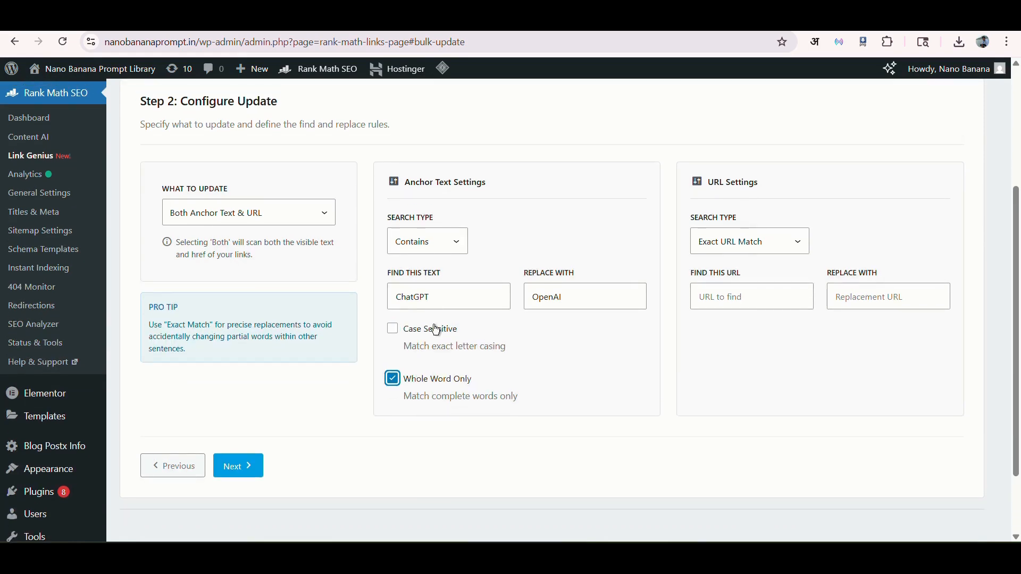
scroll(436, 330, "down", 1)
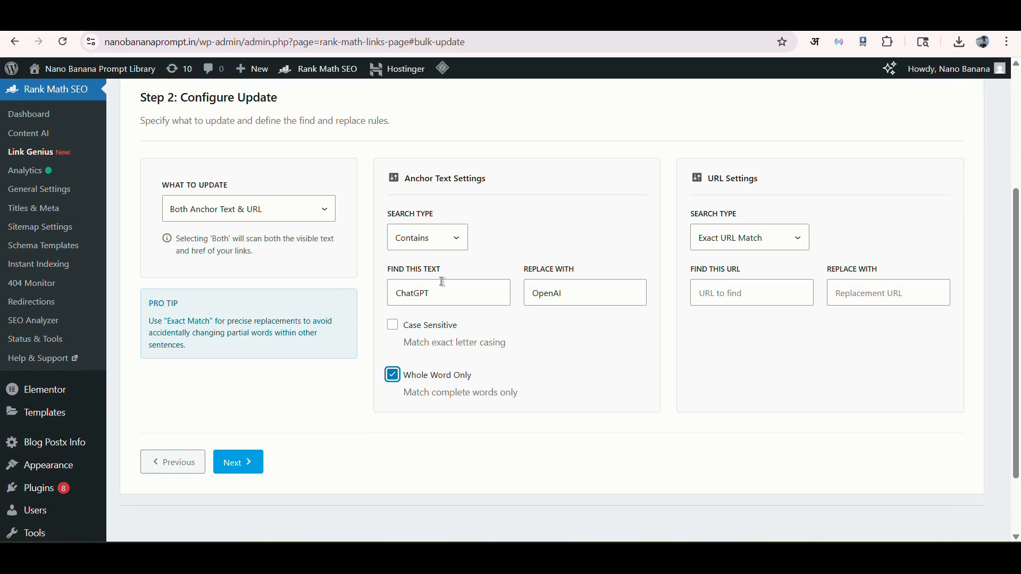
double_click(731, 177)
left_click(730, 175)
left_click(738, 242)
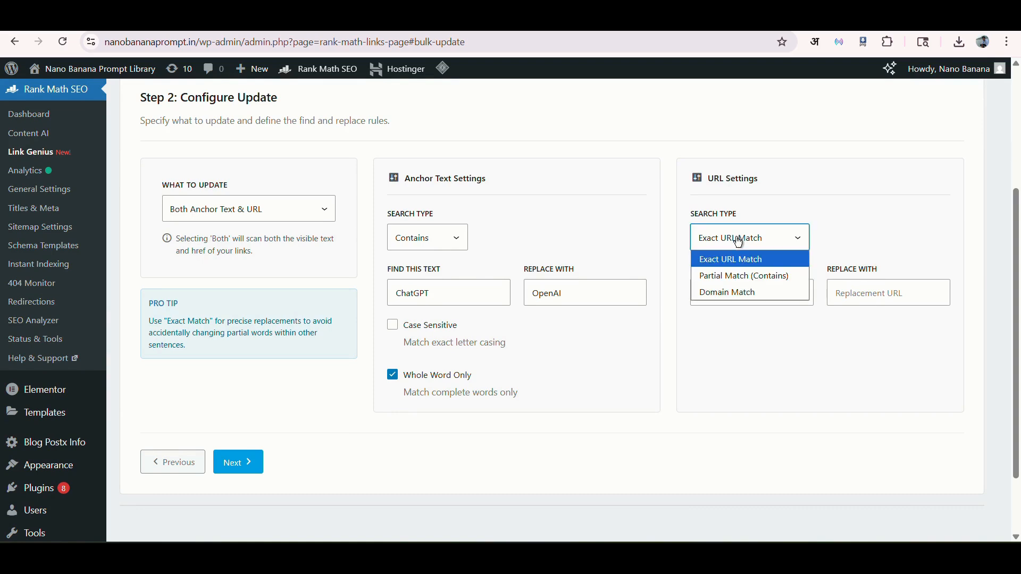
left_click(742, 275)
left_click(741, 291)
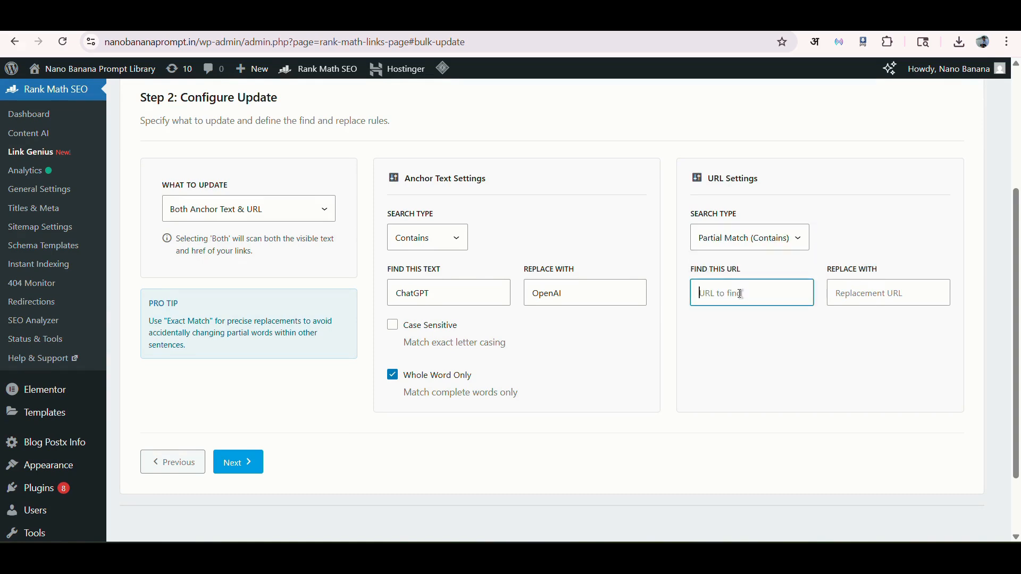
type("https://openai.com")
key("Tab")
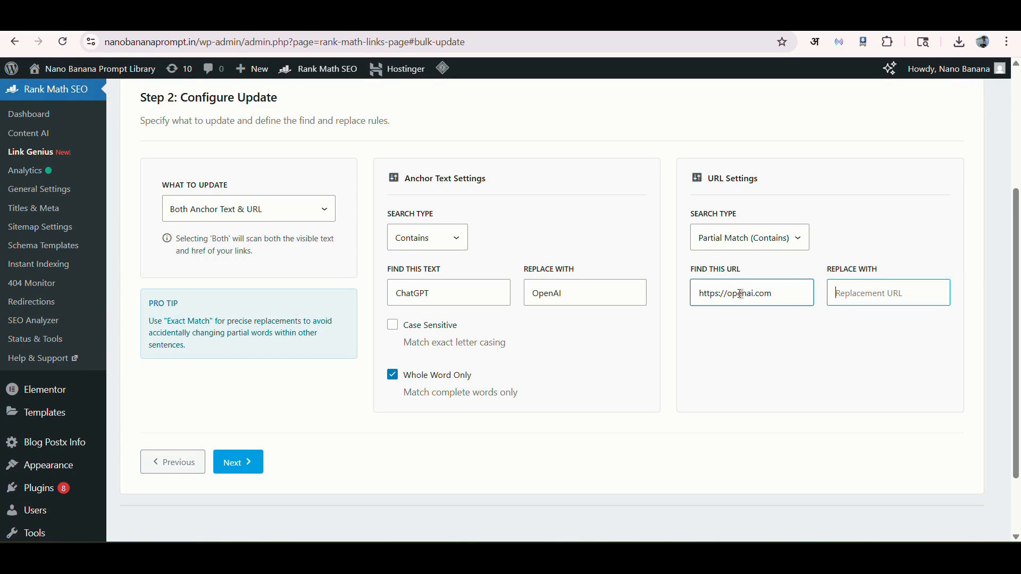
type("https")
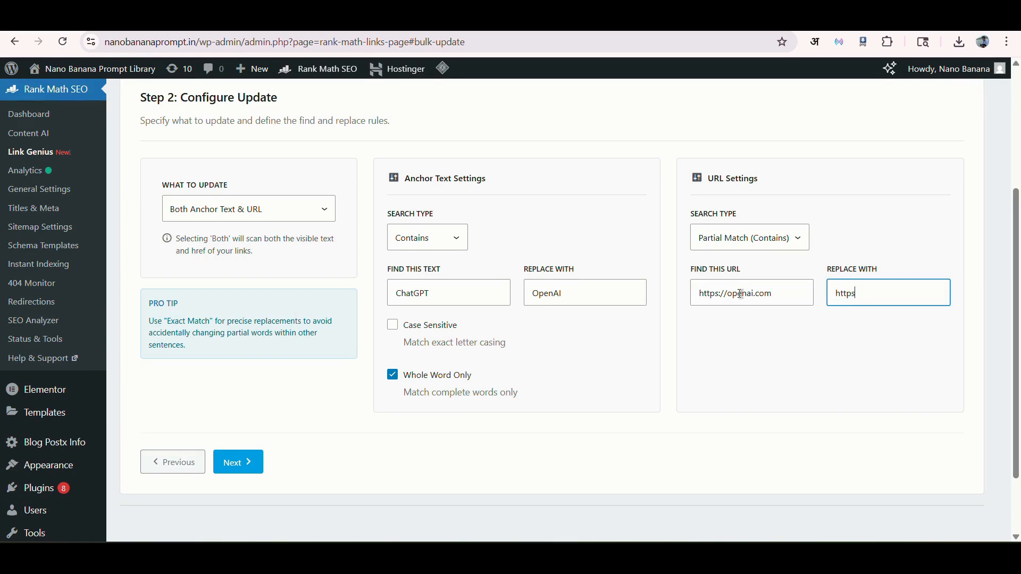
type("://openai.com")
left_click(721, 329)
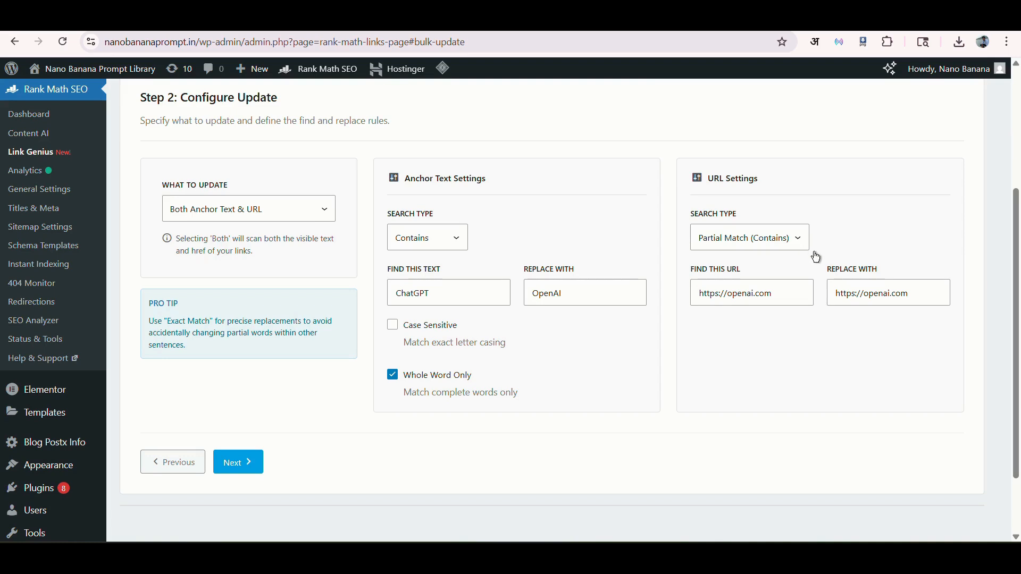
Generate the preview of the configured bulk update, review the anchor text and URL changes, and apply them
left_click(238, 462)
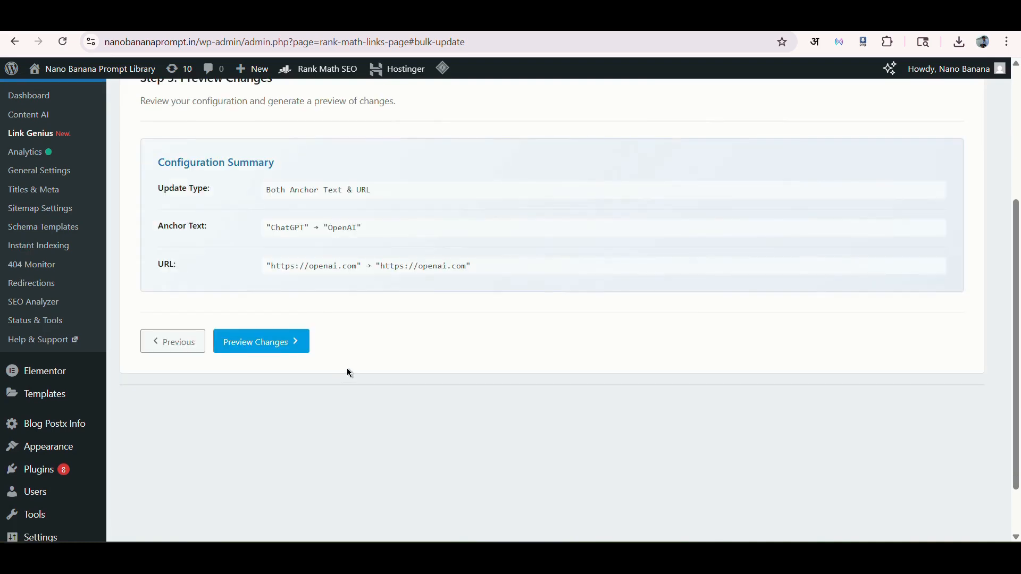
scroll(349, 365, "up", 1)
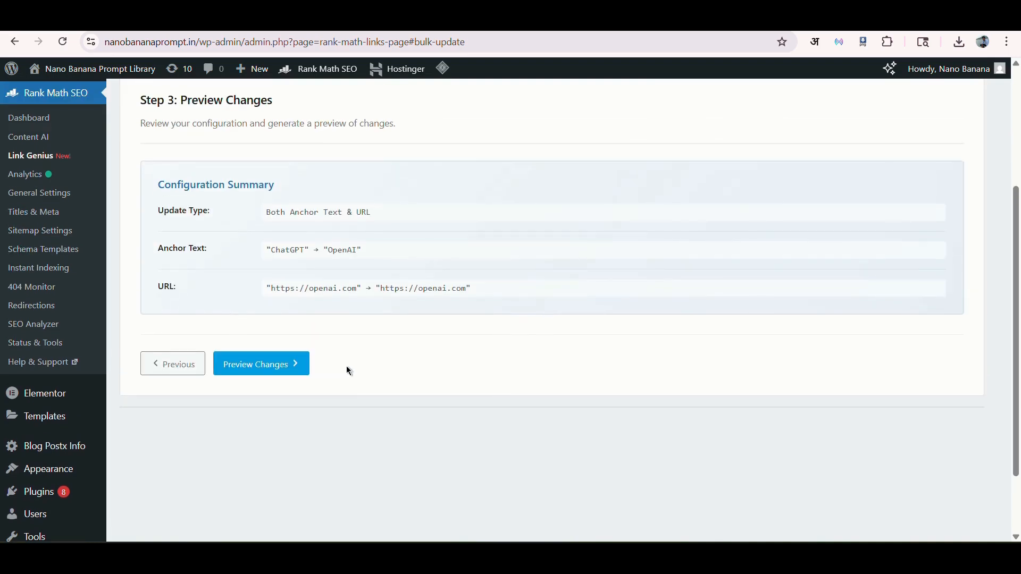
left_click(285, 372)
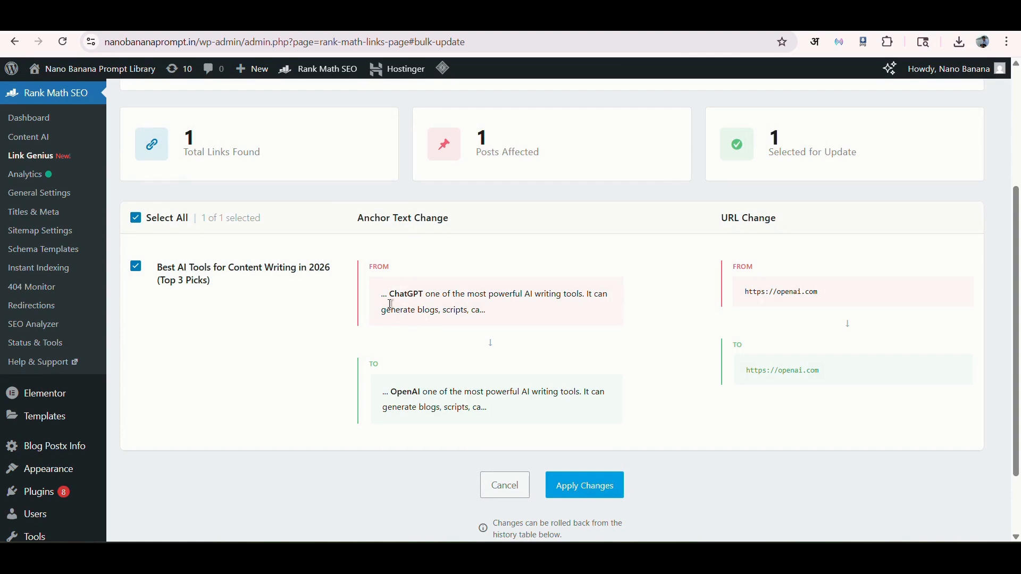
scroll(390, 304, "up", 1)
scroll(390, 304, "down", 3)
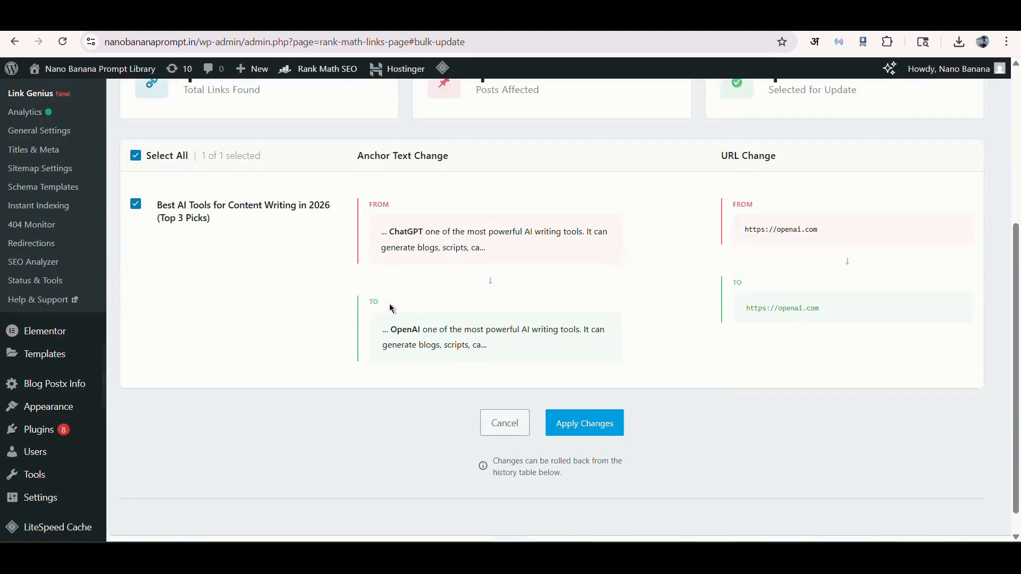
scroll(390, 308, "up", 1)
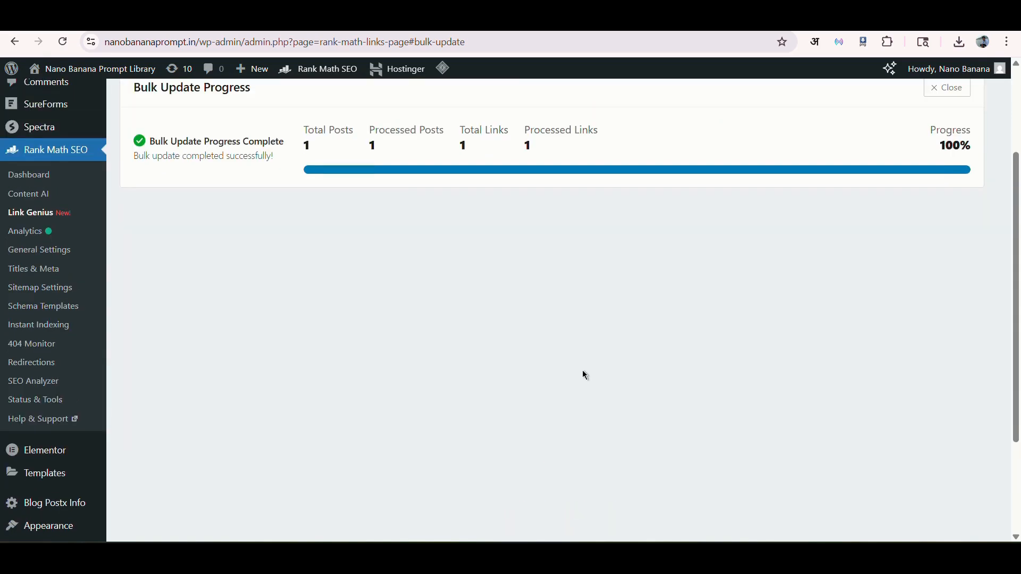
Open the updated AI writing tools post, inspect the OpenAI link in its paragraph, and check the bulk update history
scroll(584, 375, "up", 2)
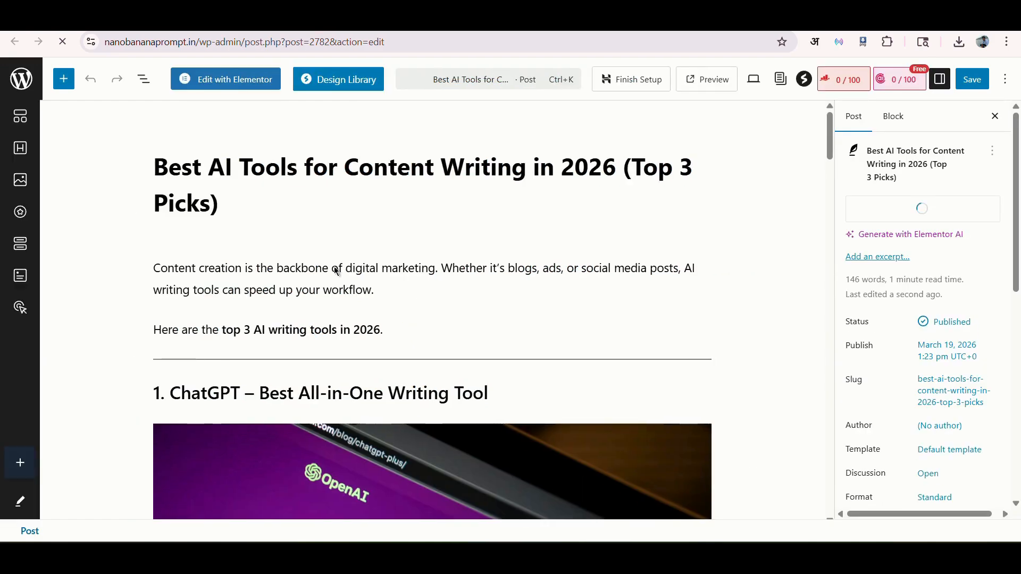
scroll(335, 271, "down", 6)
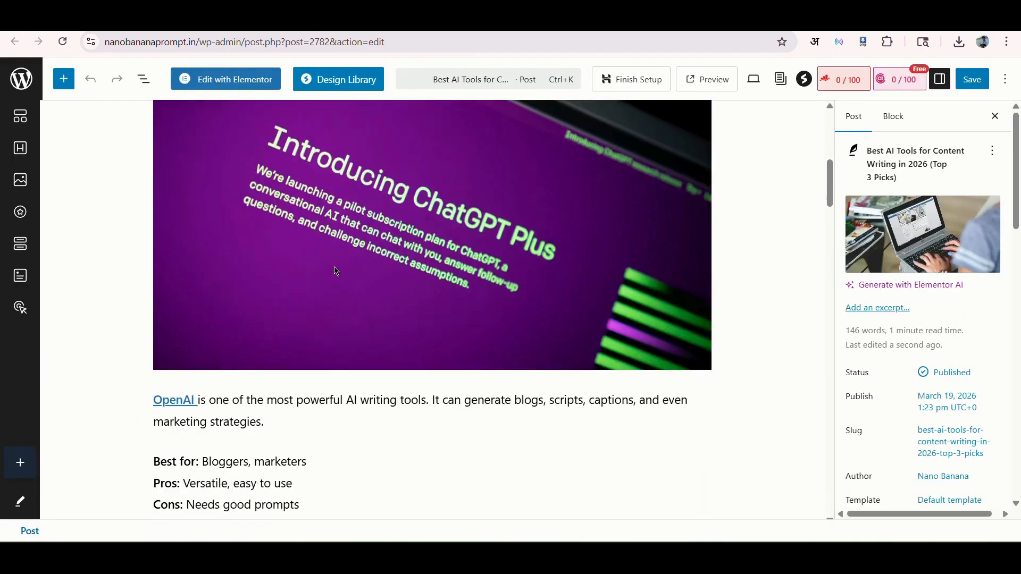
left_click(178, 391)
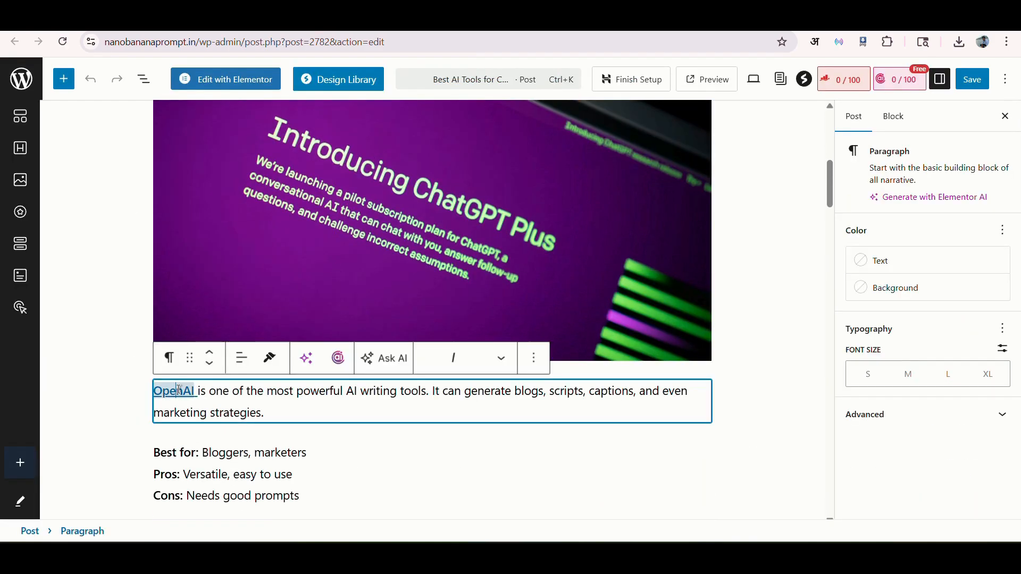
triple_click(178, 391)
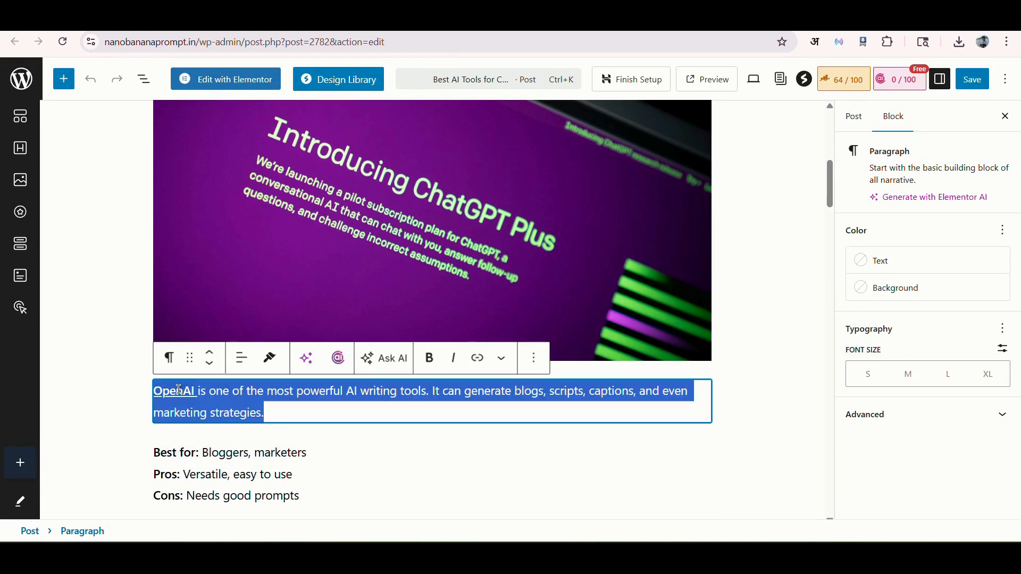
left_click(178, 390)
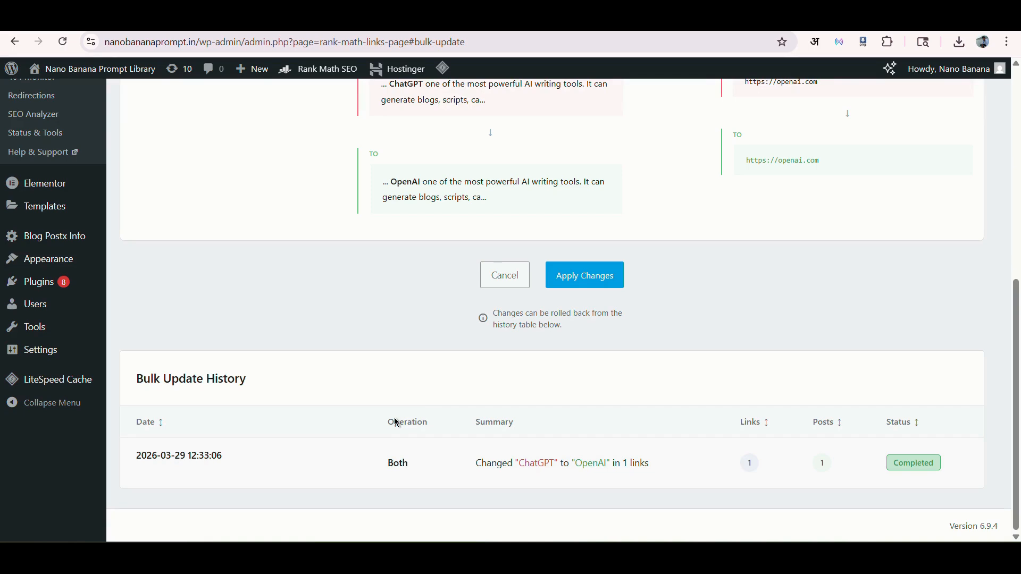
mouse_move(295, 463)
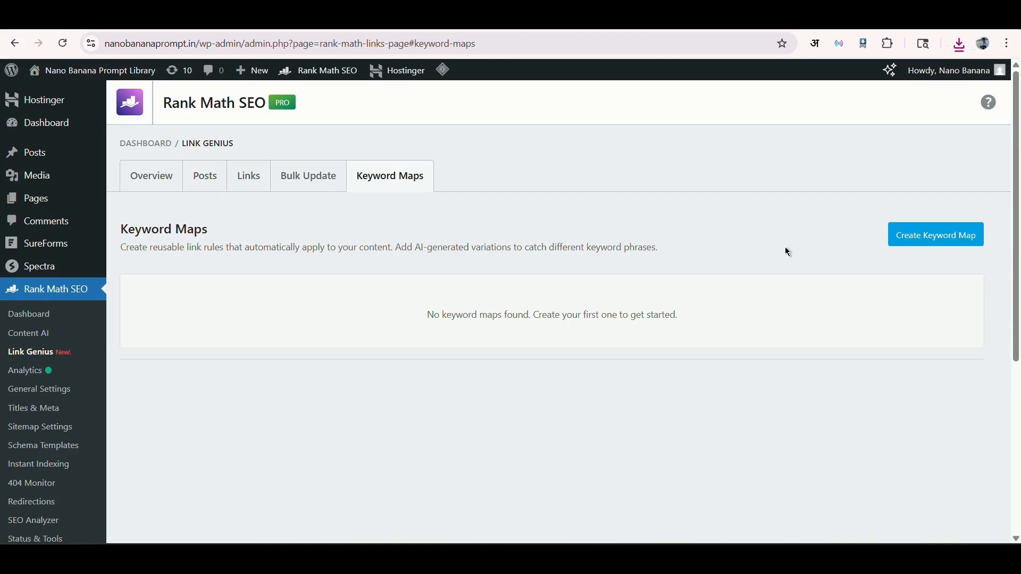
Start a new keyword map and review its name, target URL, rule settings and description options
left_click(896, 235)
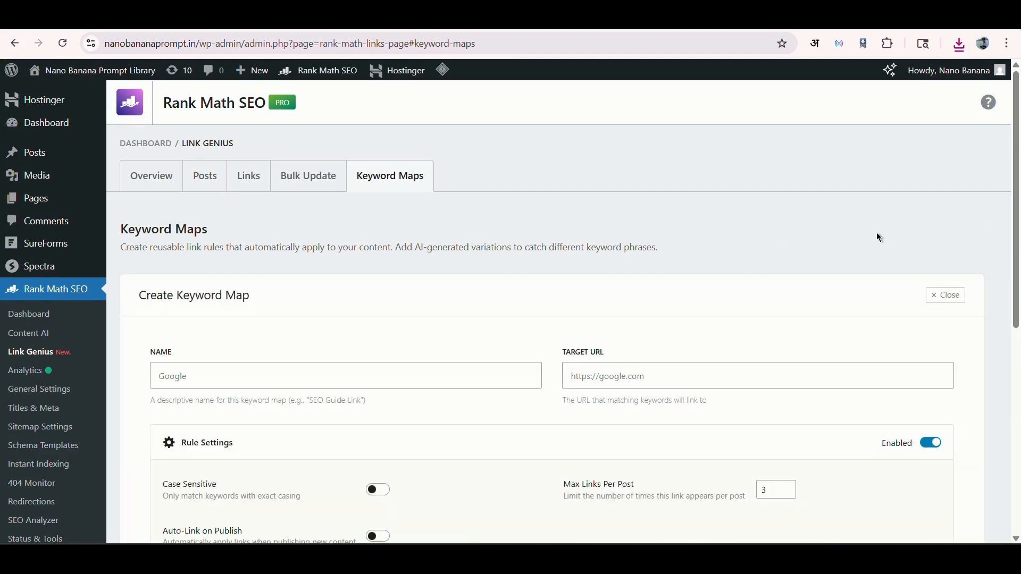
scroll(747, 273, "down", 3)
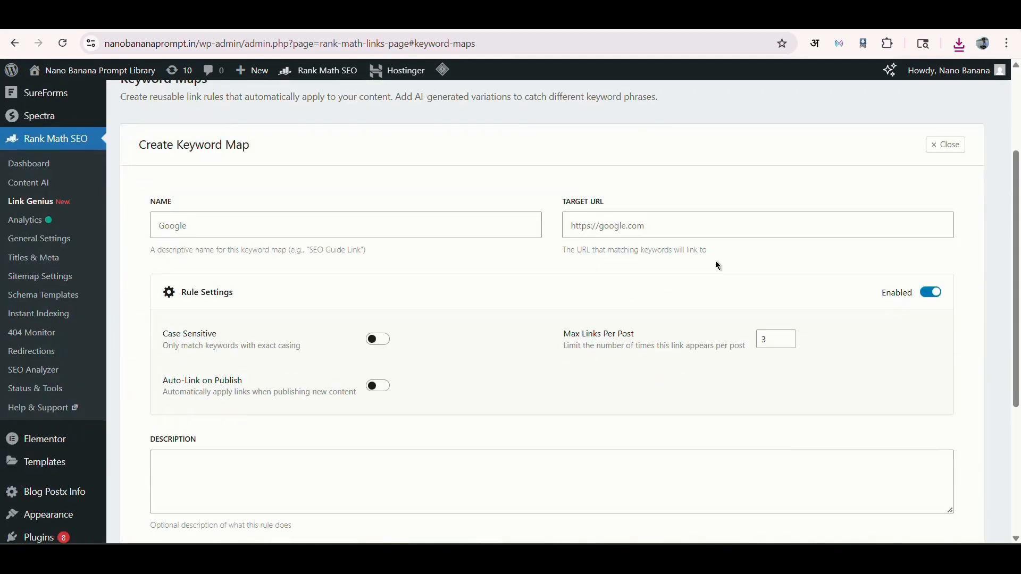
scroll(564, 334, "down", 1)
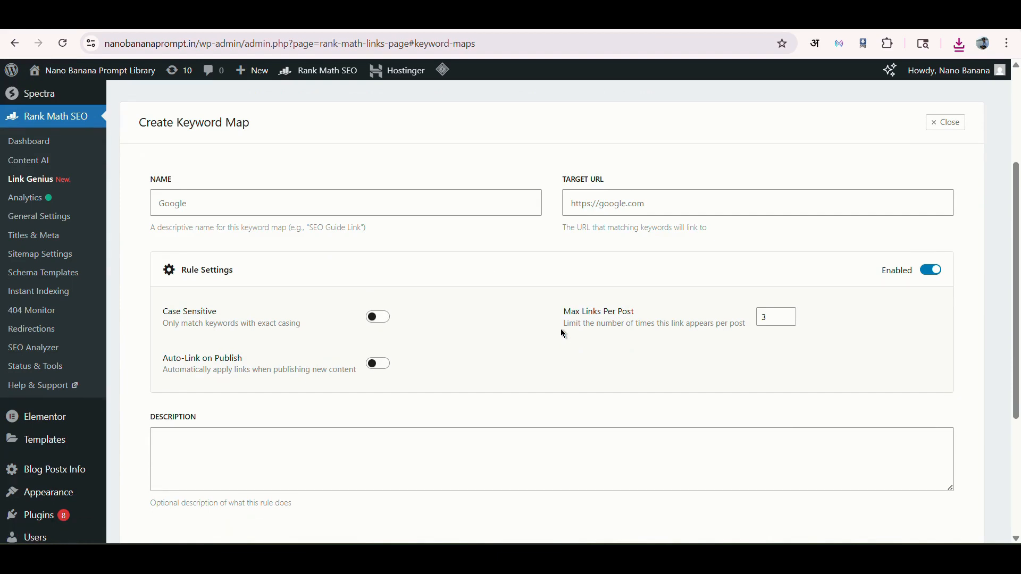
scroll(561, 329, "down", 1)
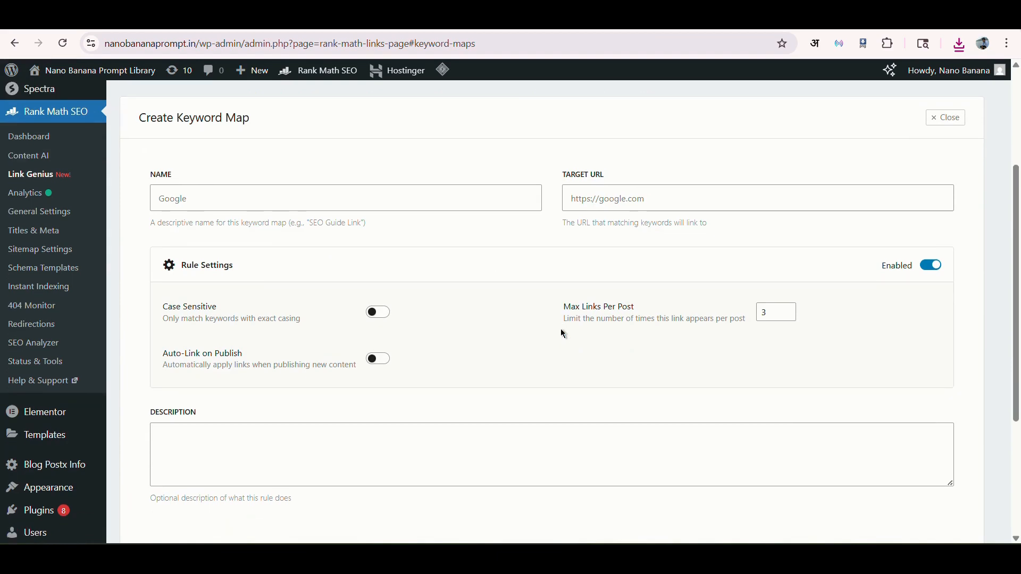
scroll(561, 329, "down", 1)
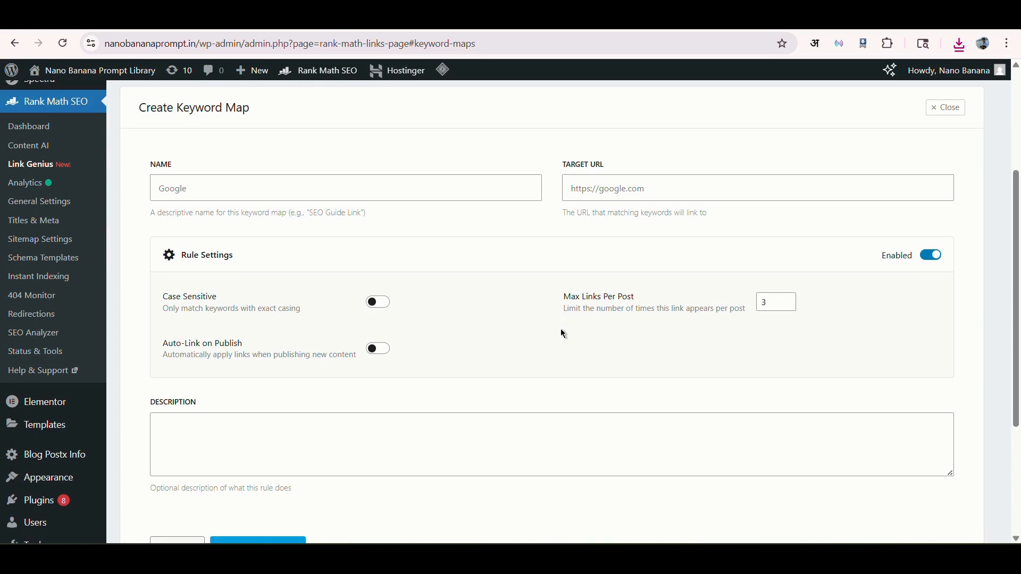
scroll(562, 334, "down", 1)
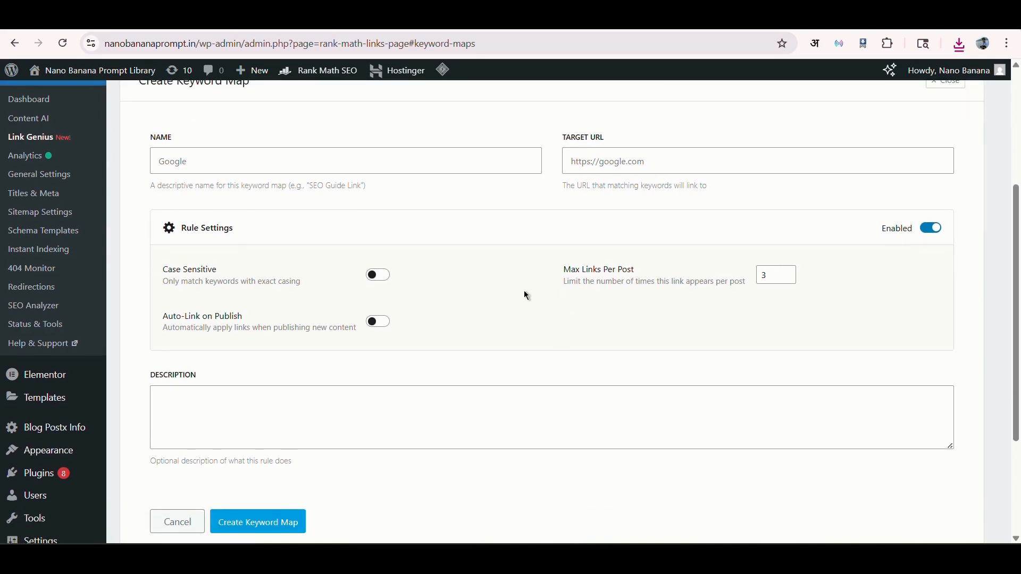
Examine the new keyword map's empty name and target URL fields and the rule settings below them
left_click(444, 166)
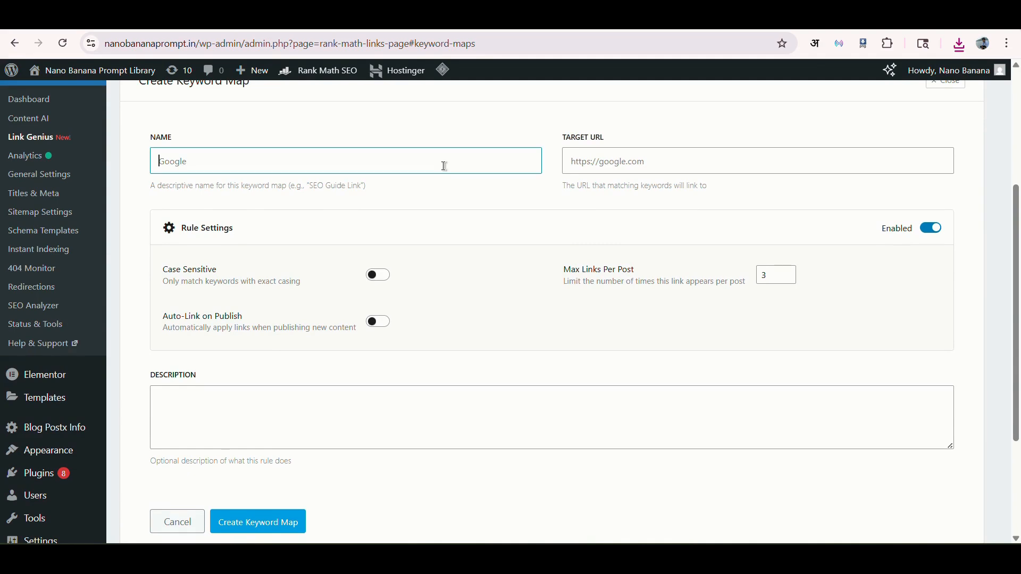
left_click(461, 242)
left_click(596, 165)
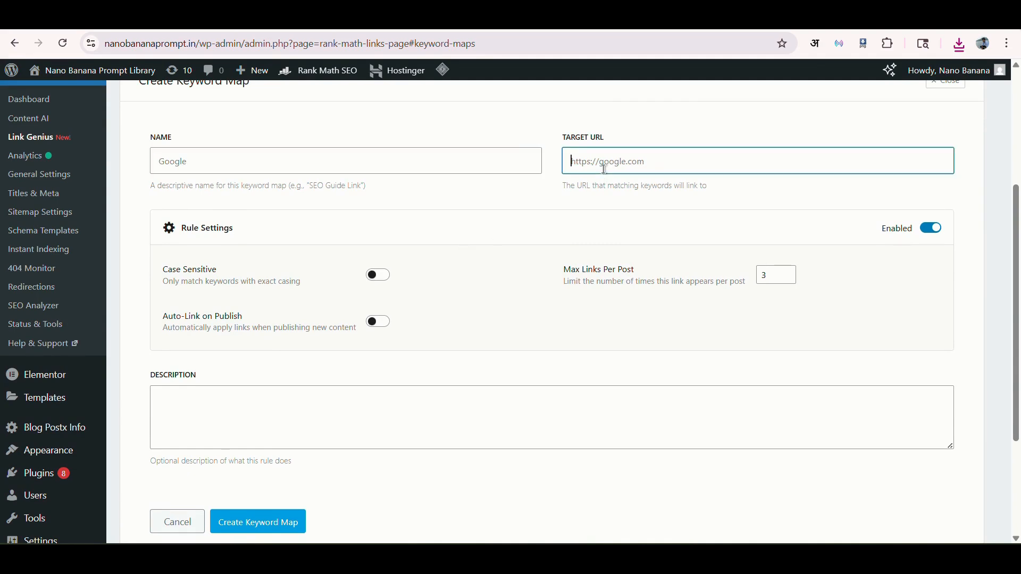
left_click(602, 241)
scroll(605, 246, "down", 1)
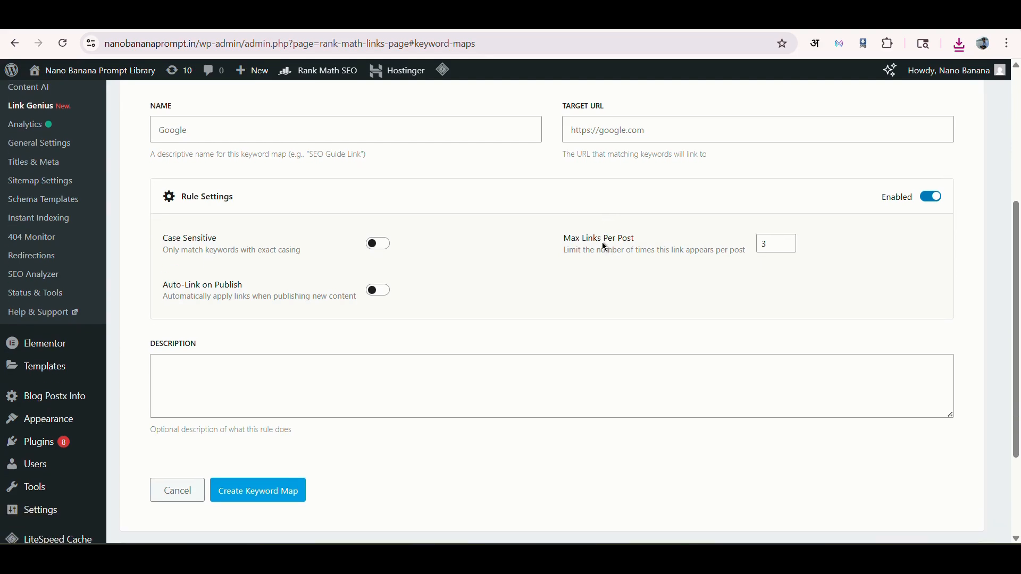
scroll(602, 246, "up", 1)
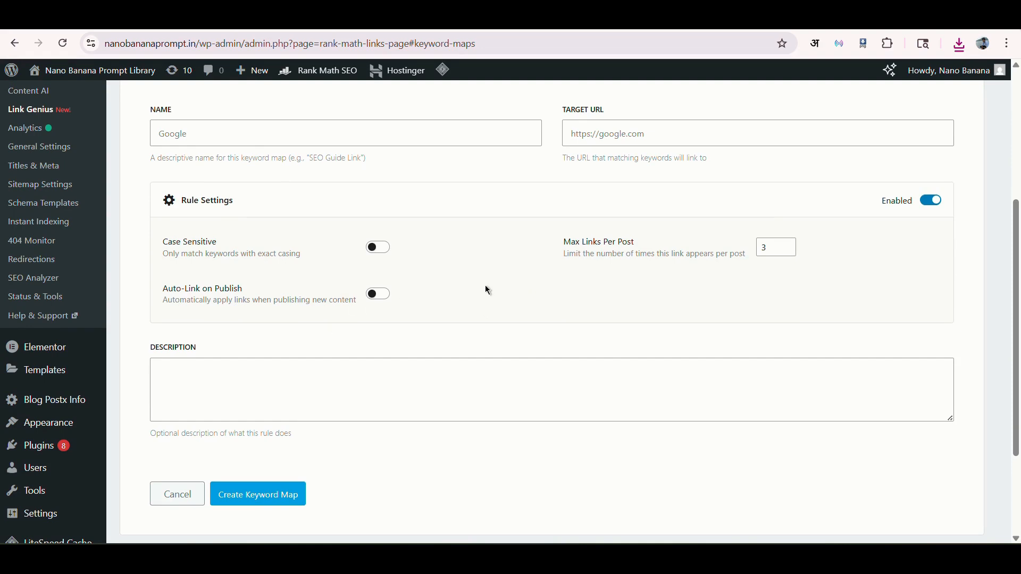
Leave the keyword map form without creating a map and open the Rank Math dashboard
scroll(485, 286, "up", 1)
scroll(486, 286, "up", 2)
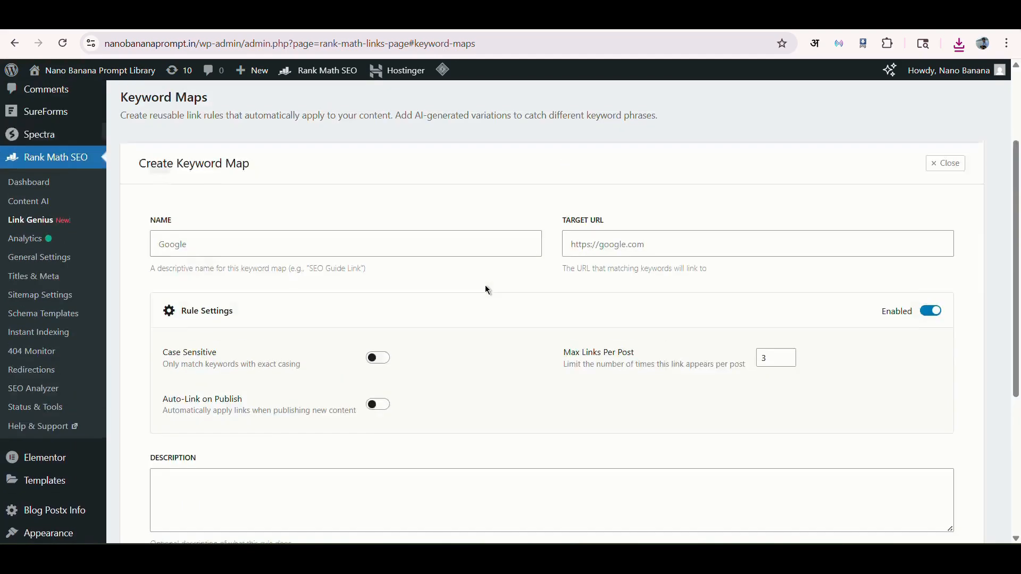
scroll(488, 290, "up", 1)
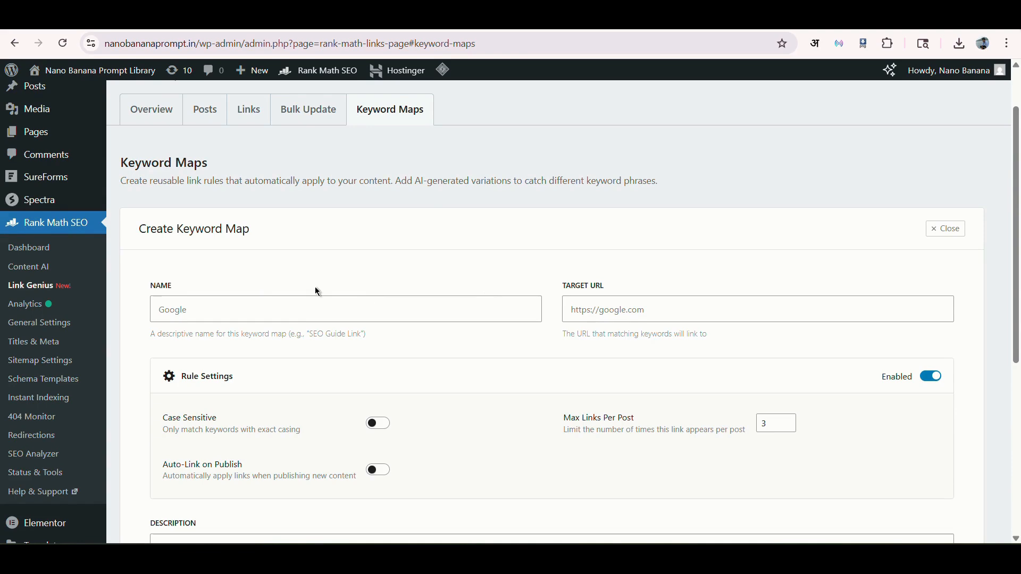
left_click(36, 254)
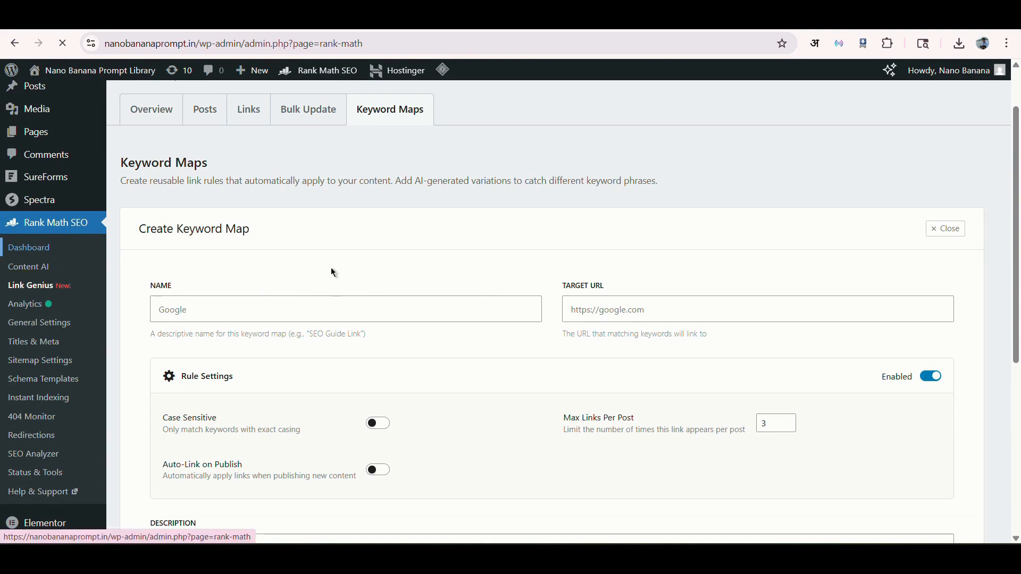